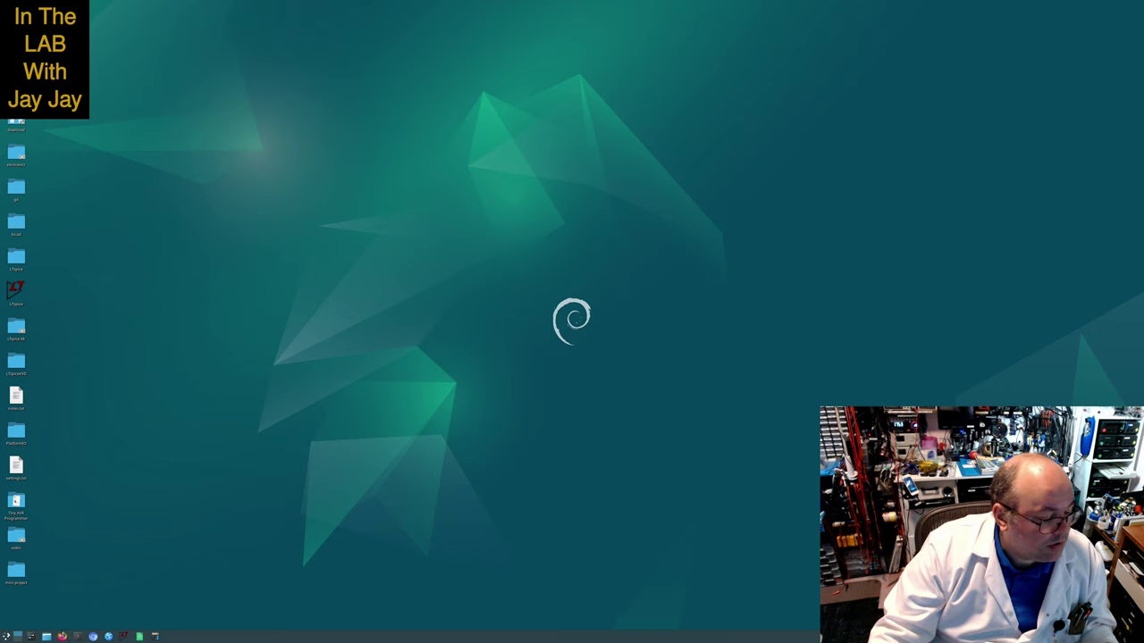
Launch Firefox and open the In The Lab With Jay Jay site from the lab bookmarks.
{"action": "left_click", "coordinate": [61, 636]}
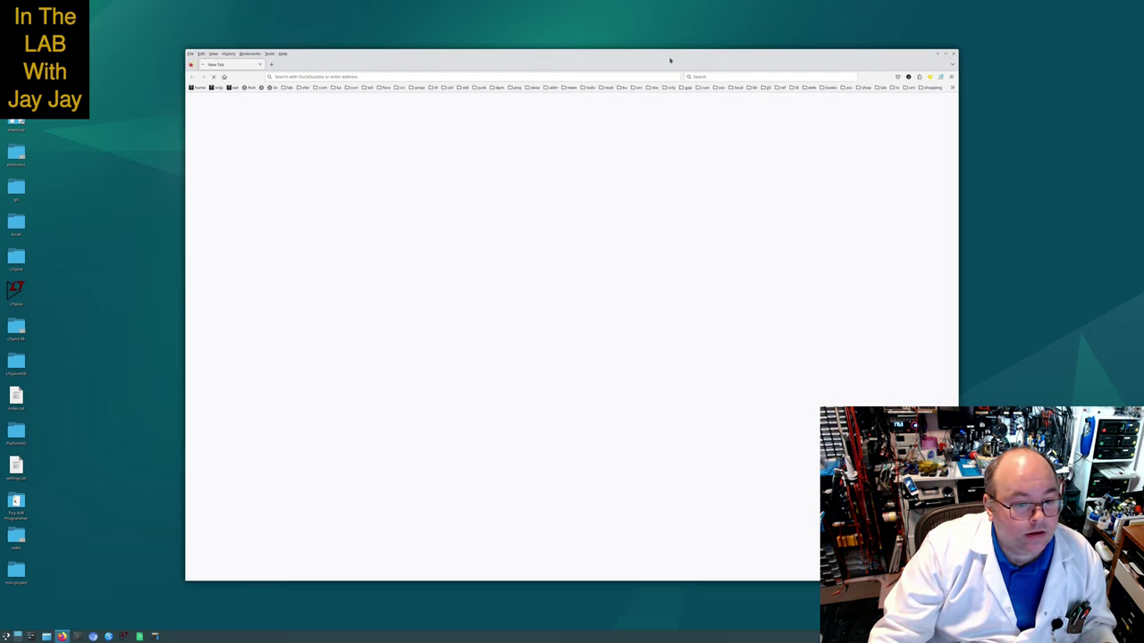
{"action": "mouse_move", "coordinate": [667, 56]}
{"action": "left_mouse_down"}
{"action": "mouse_move", "coordinate": [546, 15]}
{"action": "mouse_move", "coordinate": [544, 46]}
{"action": "mouse_move", "coordinate": [584, 28]}
{"action": "left_mouse_up"}
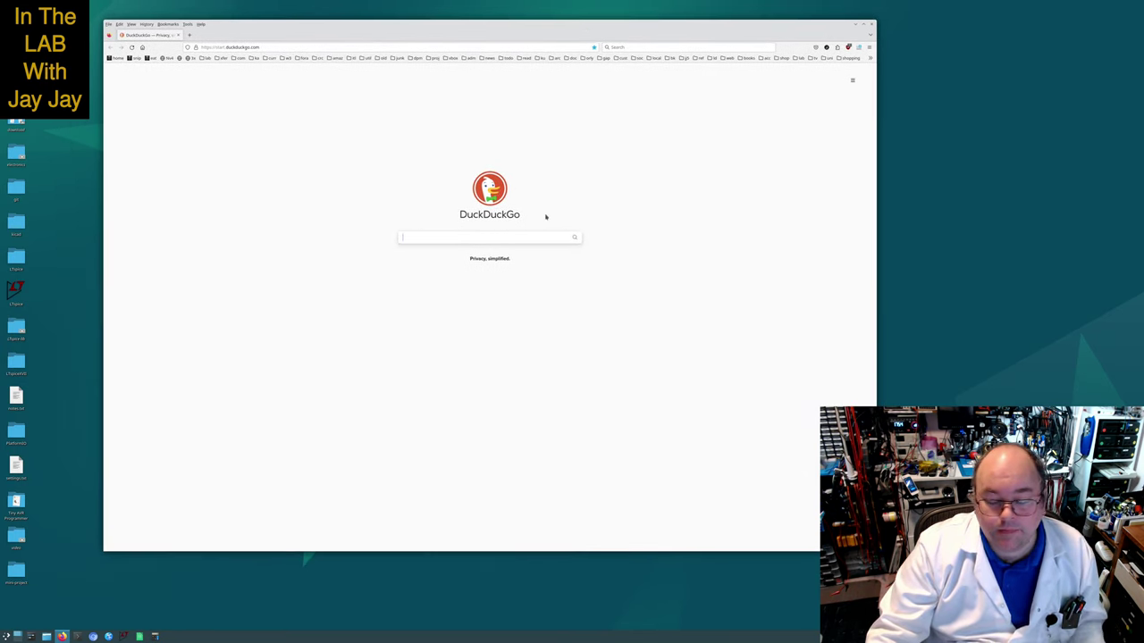
{"action": "left_click_drag", "start_coordinate": [193, 34], "coordinate": [188, 29]}
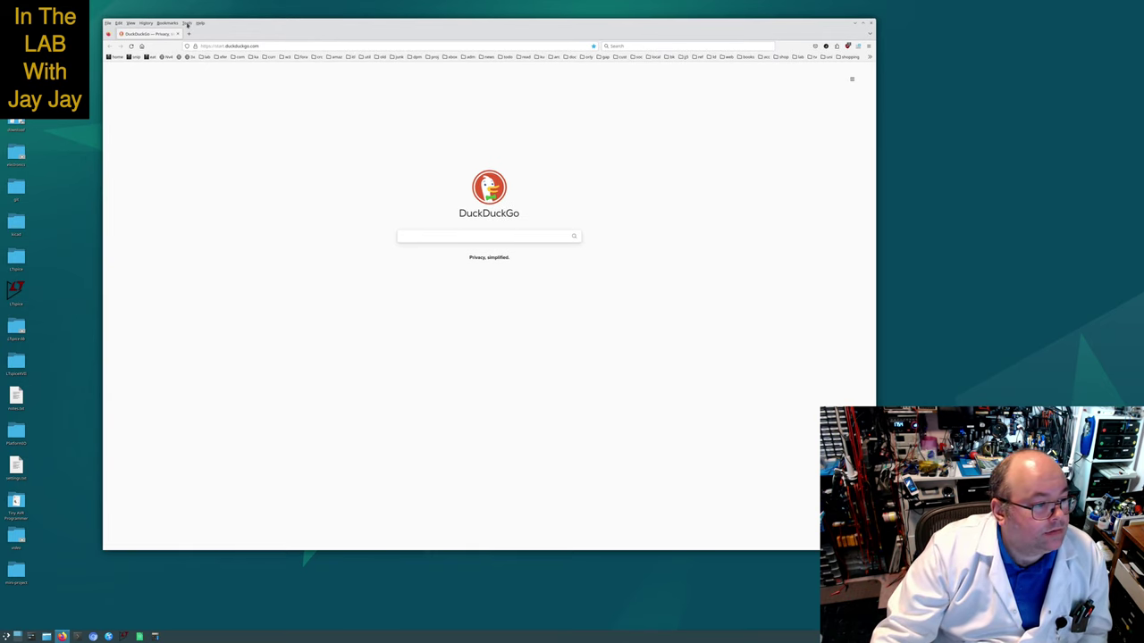
{"action": "left_click", "coordinate": [187, 24]}
{"action": "key", "text": "Escape"}
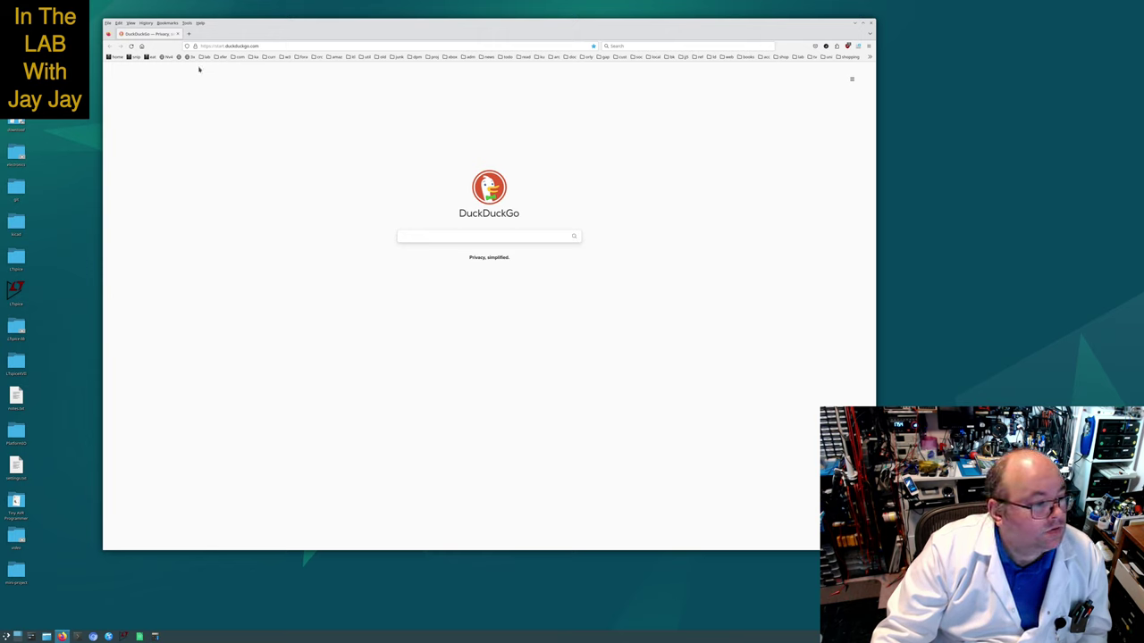
{"action": "left_click", "coordinate": [206, 57]}
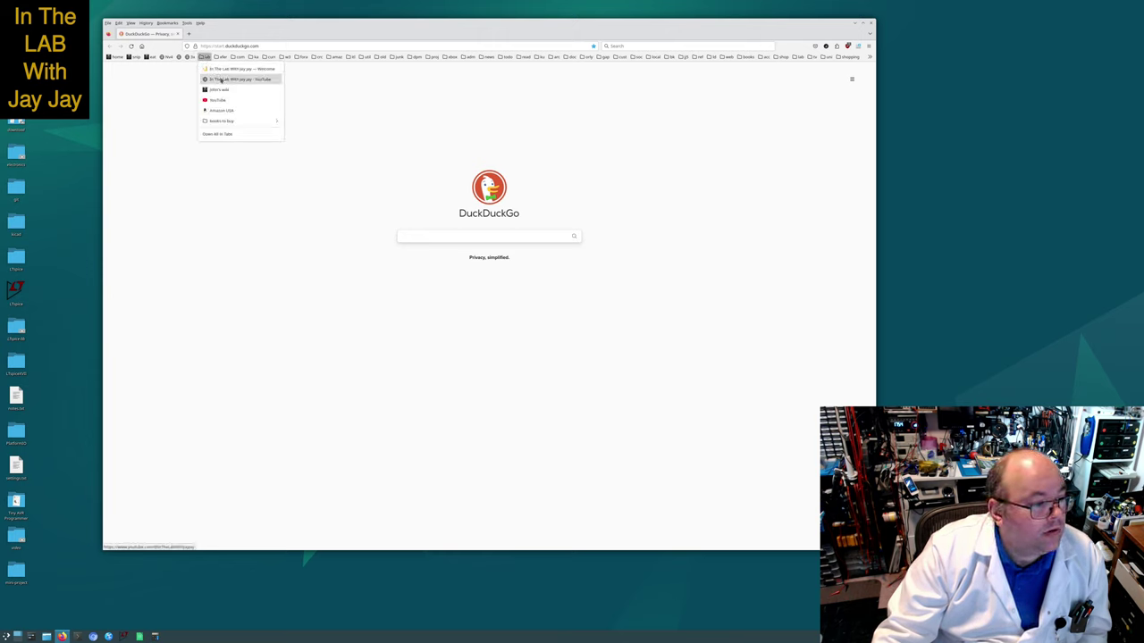
{"action": "left_click", "coordinate": [225, 69]}
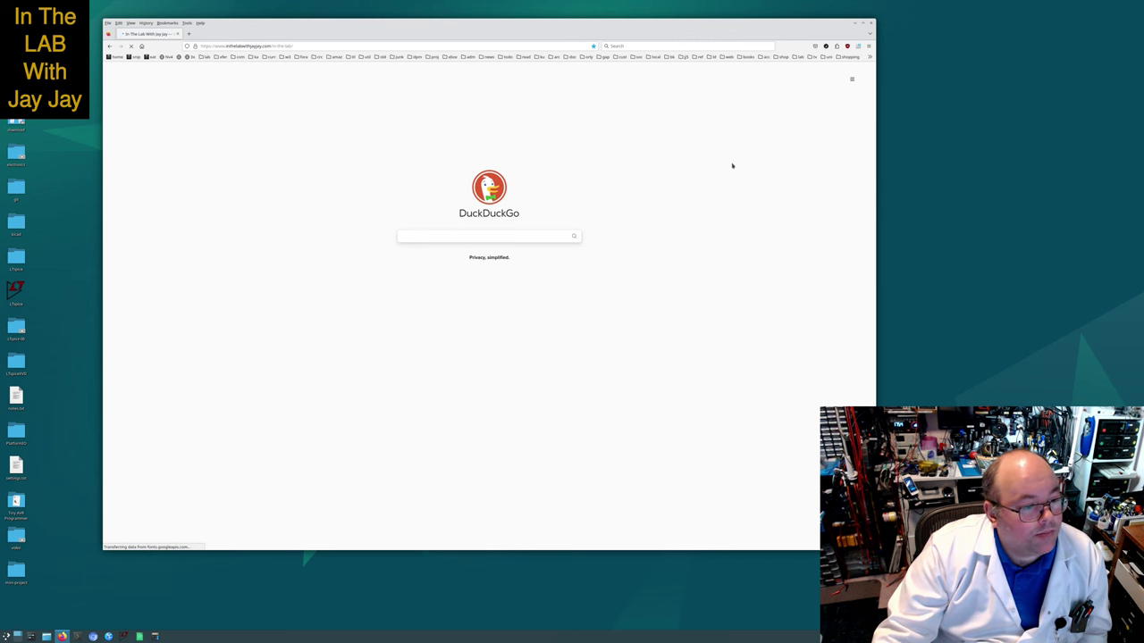
Jump to the Mini Projects section from the table of contents, then open a new tab.
{"action": "scroll", "coordinate": [742, 323], "scroll_direction": "down", "scroll_amount": 8}
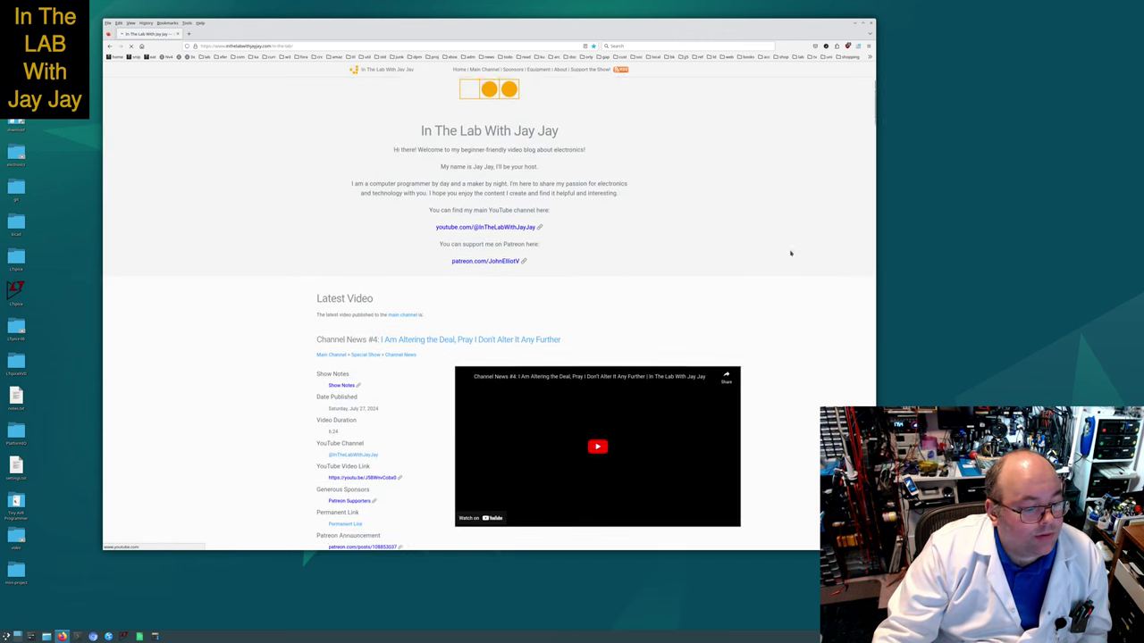
{"action": "scroll", "coordinate": [795, 259], "scroll_direction": "down", "scroll_amount": 5}
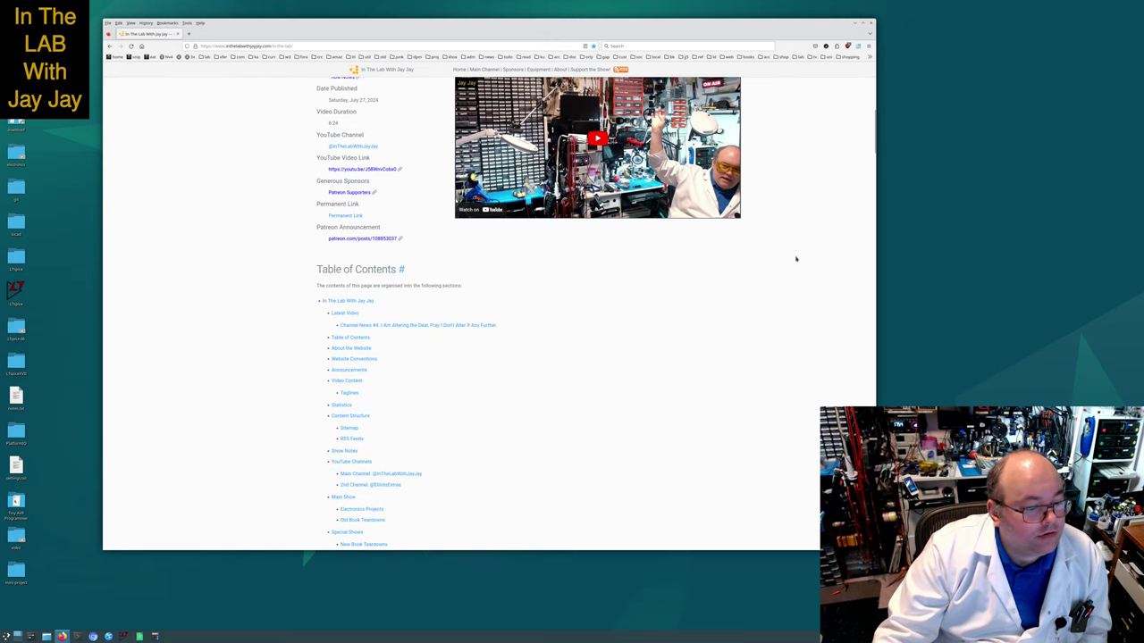
{"action": "scroll", "coordinate": [795, 259], "scroll_direction": "down", "scroll_amount": 2}
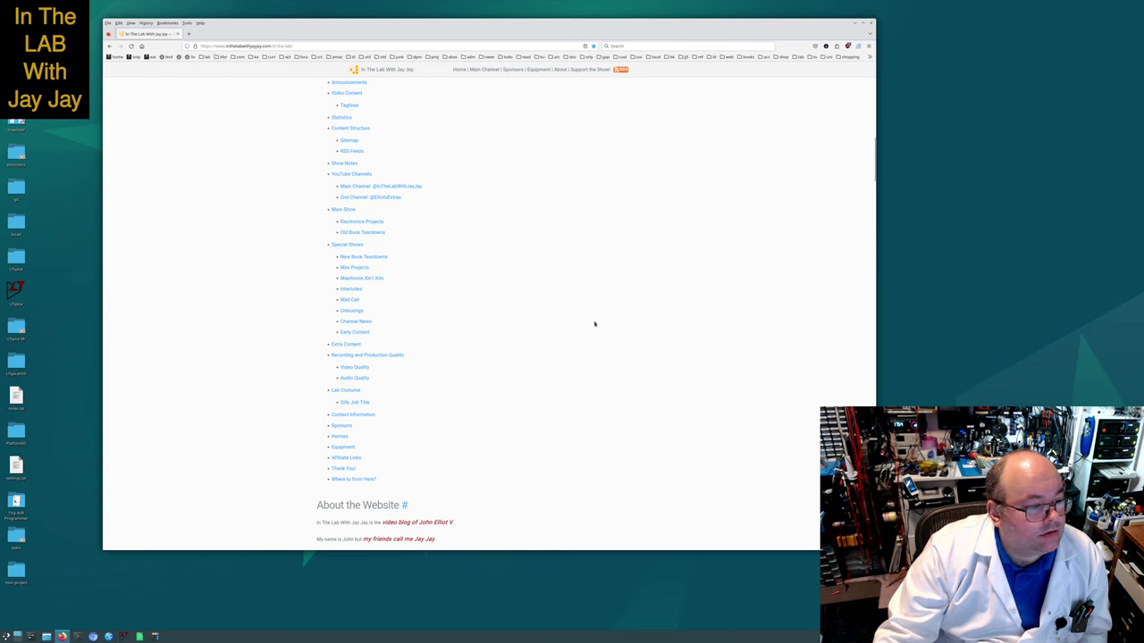
{"action": "scroll", "coordinate": [500, 317], "scroll_direction": "down", "scroll_amount": 1}
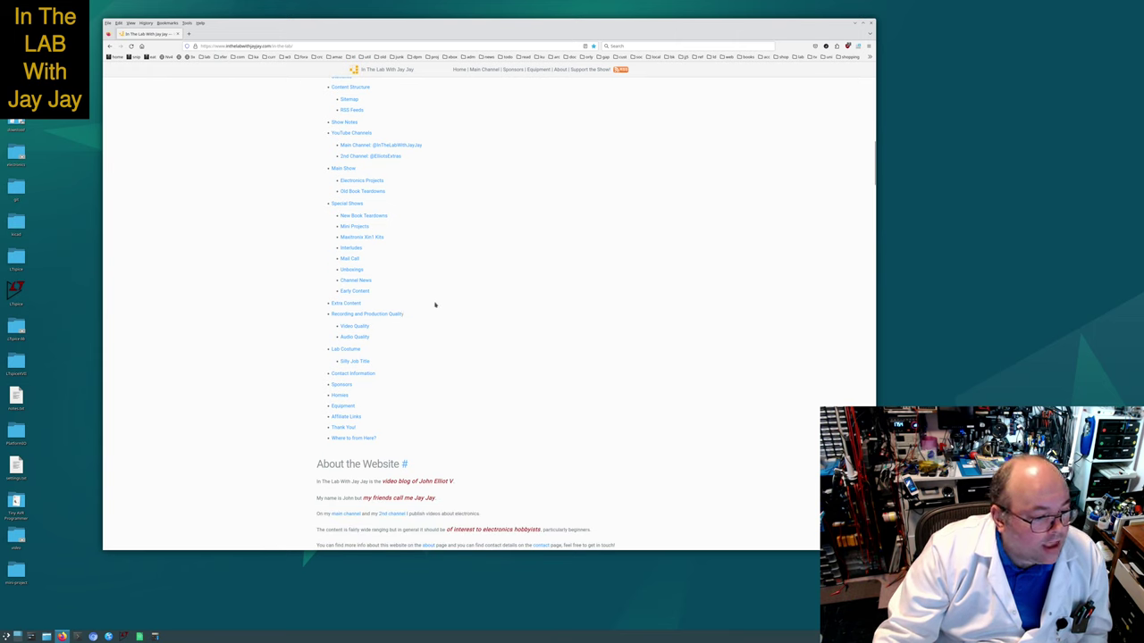
{"action": "left_click", "coordinate": [352, 227]}
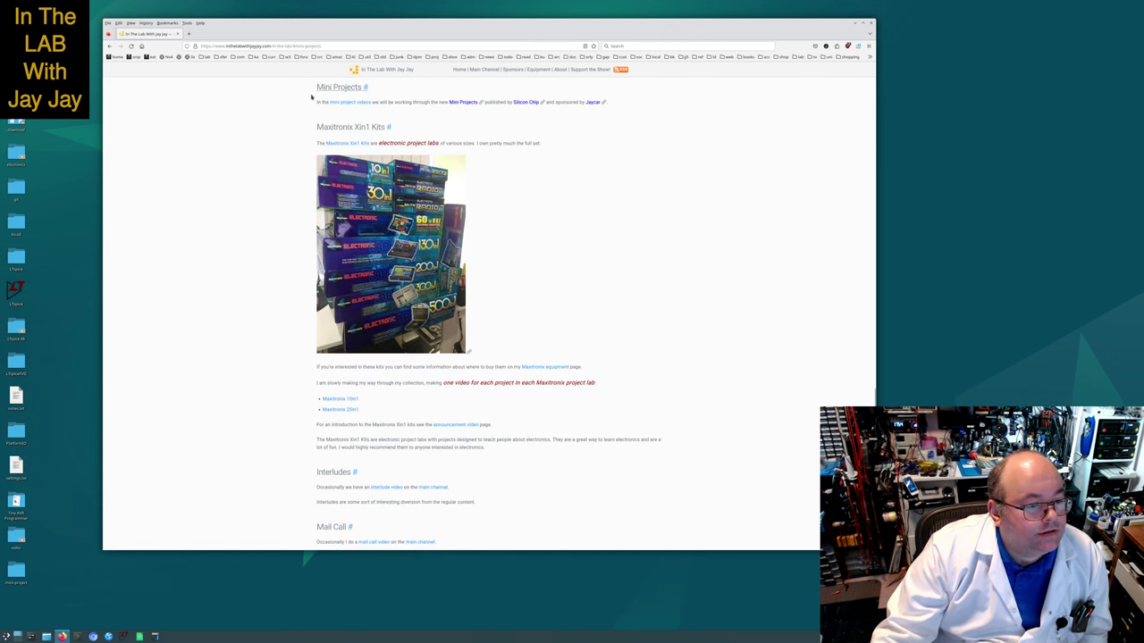
{"action": "triple_click", "coordinate": [395, 103]}
{"action": "left_click", "coordinate": [413, 114]}
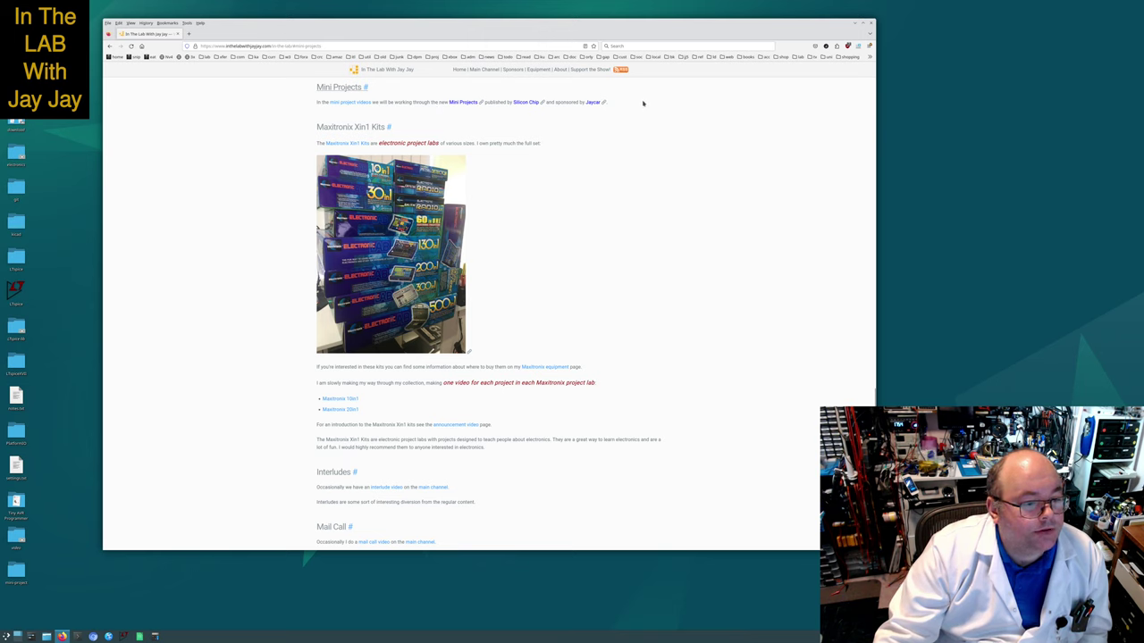
{"action": "left_click", "coordinate": [188, 33]}
Open John's wiki, edit the Content section, and begin the '2024-07-26 jj5 - I am now making' entry.
{"action": "left_click", "coordinate": [205, 57]}
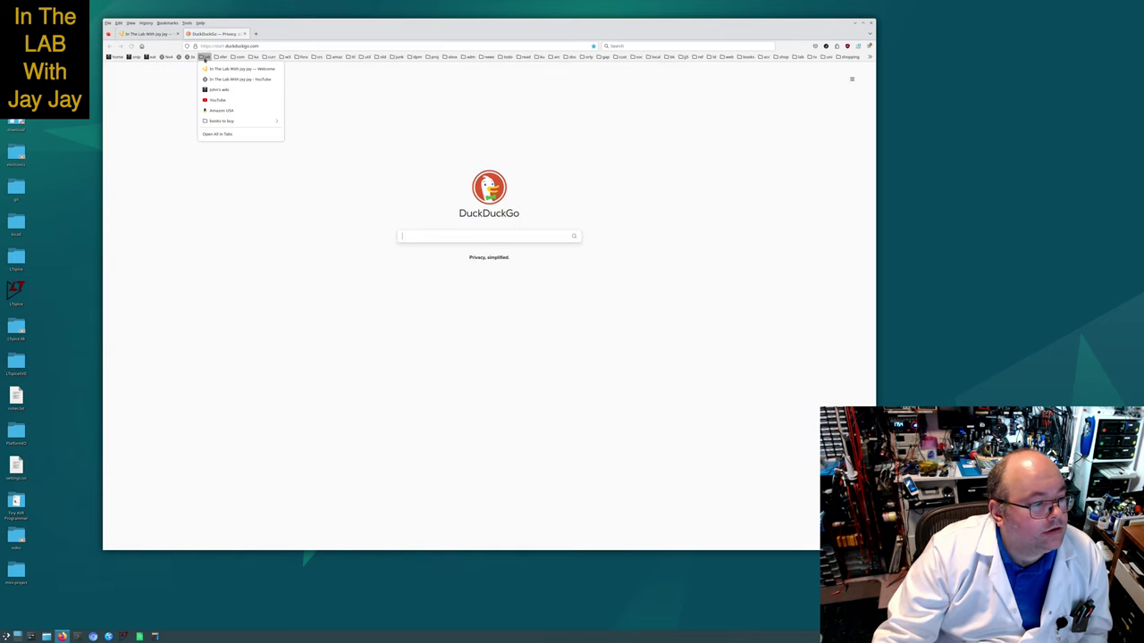
{"action": "left_click", "coordinate": [219, 89]}
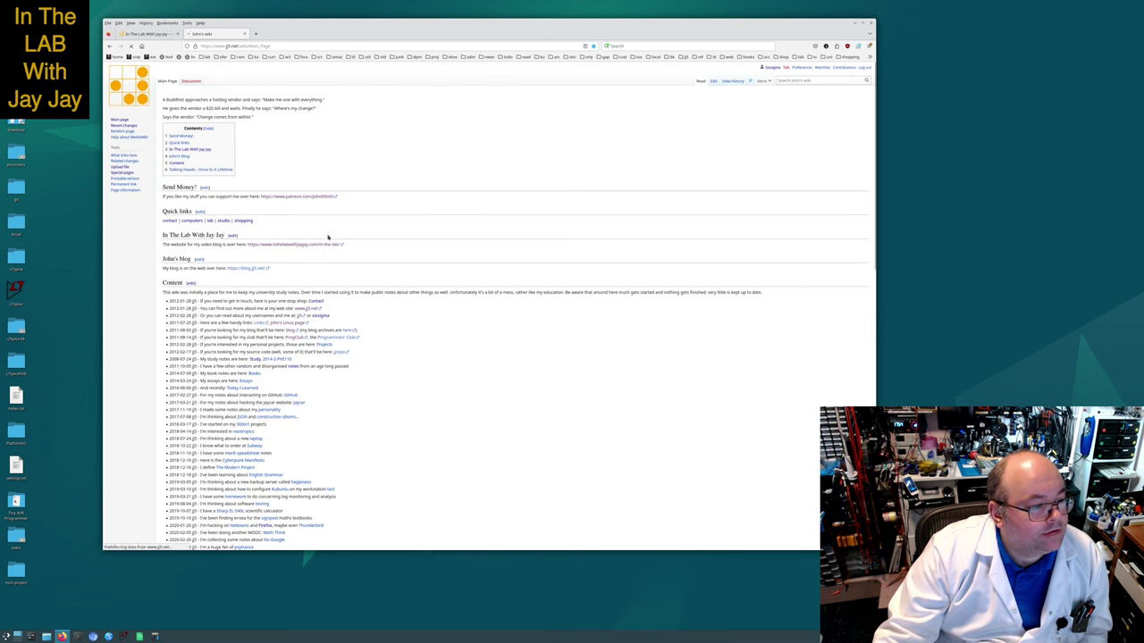
{"action": "left_click", "coordinate": [190, 283]}
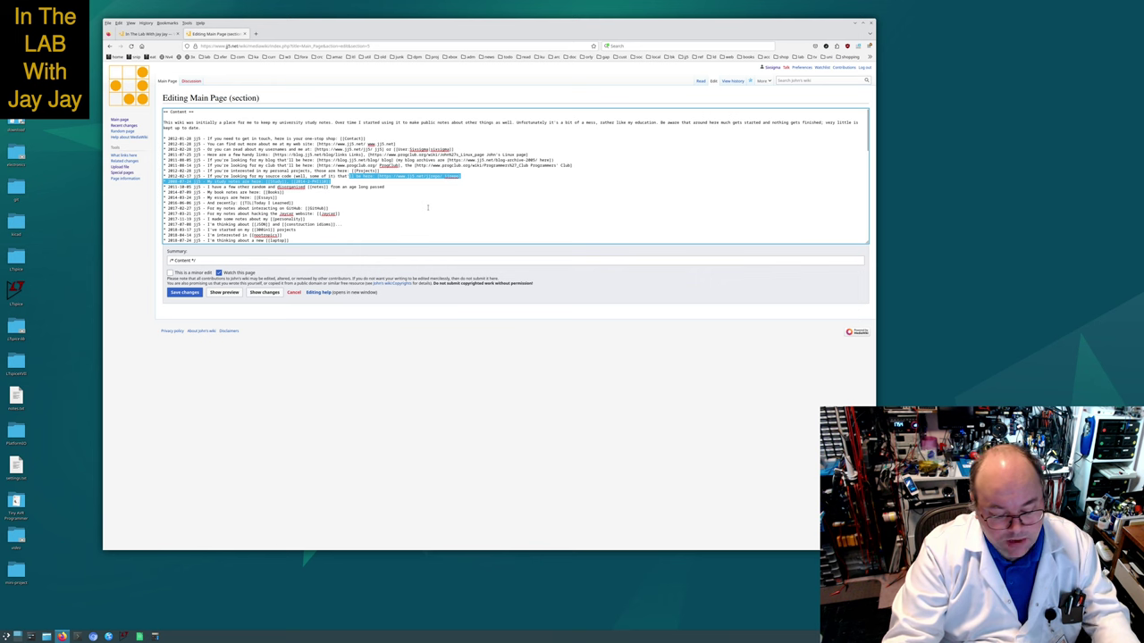
{"action": "scroll", "coordinate": [427, 207], "scroll_direction": "down", "scroll_amount": 15}
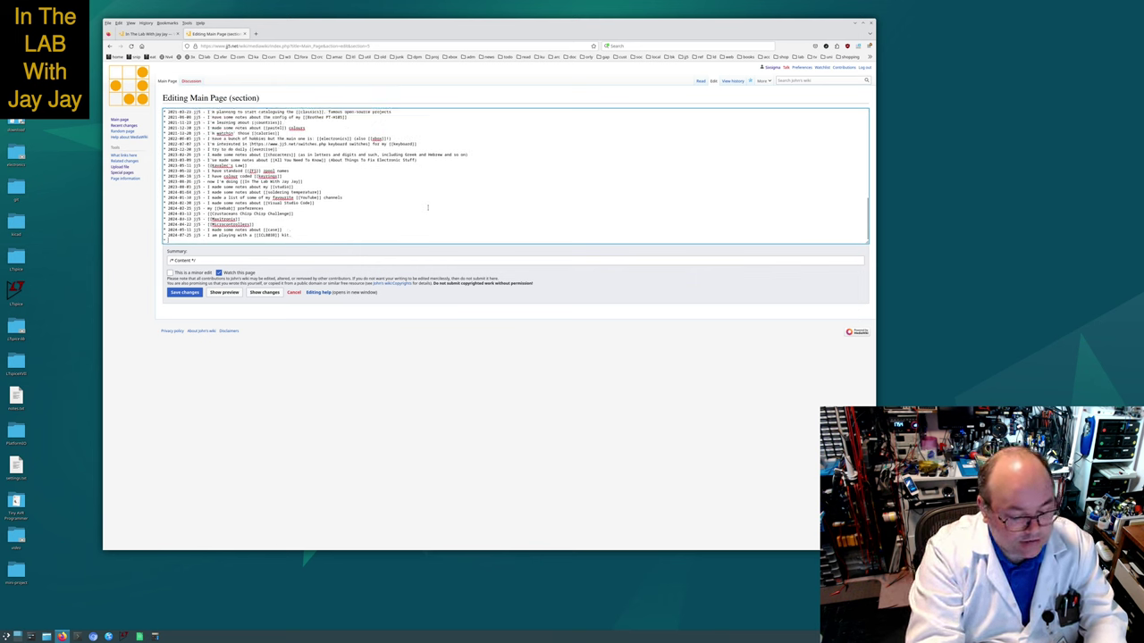
{"action": "type", "text": "2024-07-26 jj5 - [[Mini Projects"}
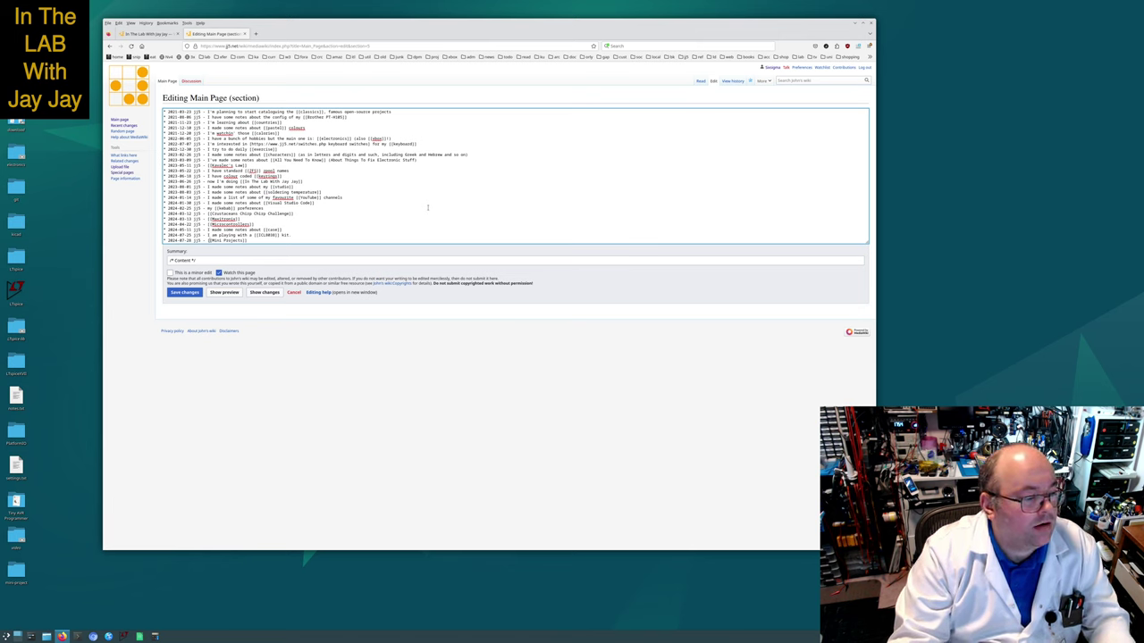
{"action": "type", "text": "am now ma"}
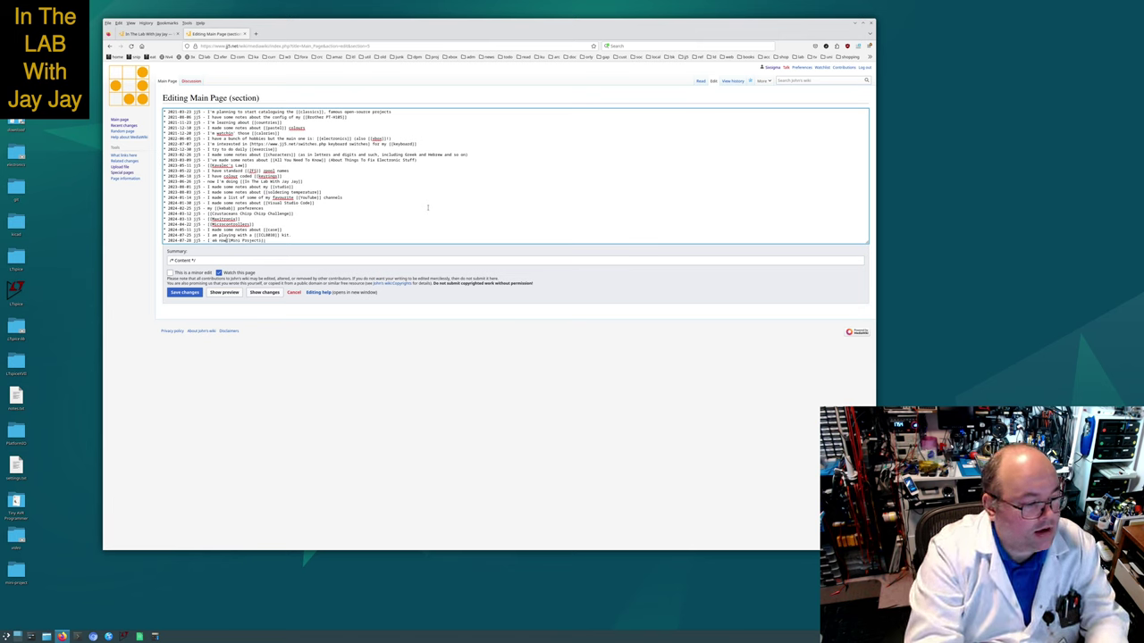
{"action": "type", "text": "king"}
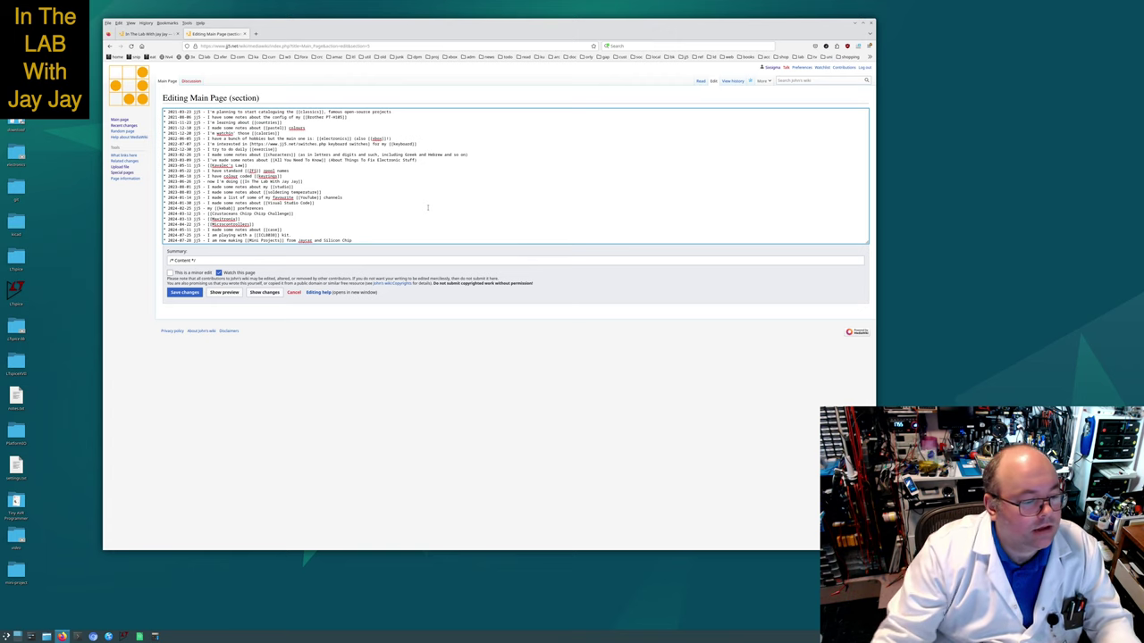
Load jaycar and siliconchip in new tabs, copy the Jaycar address, and return to the wiki edit.
{"action": "left_click", "coordinate": [256, 33]}
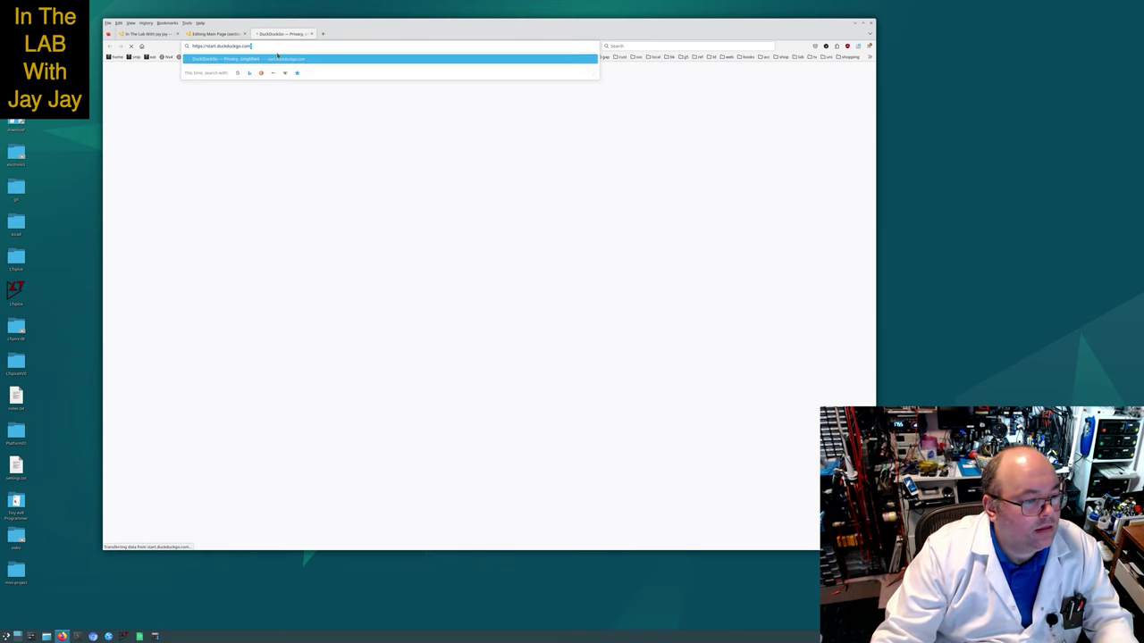
{"action": "type", "text": "jaycar"}
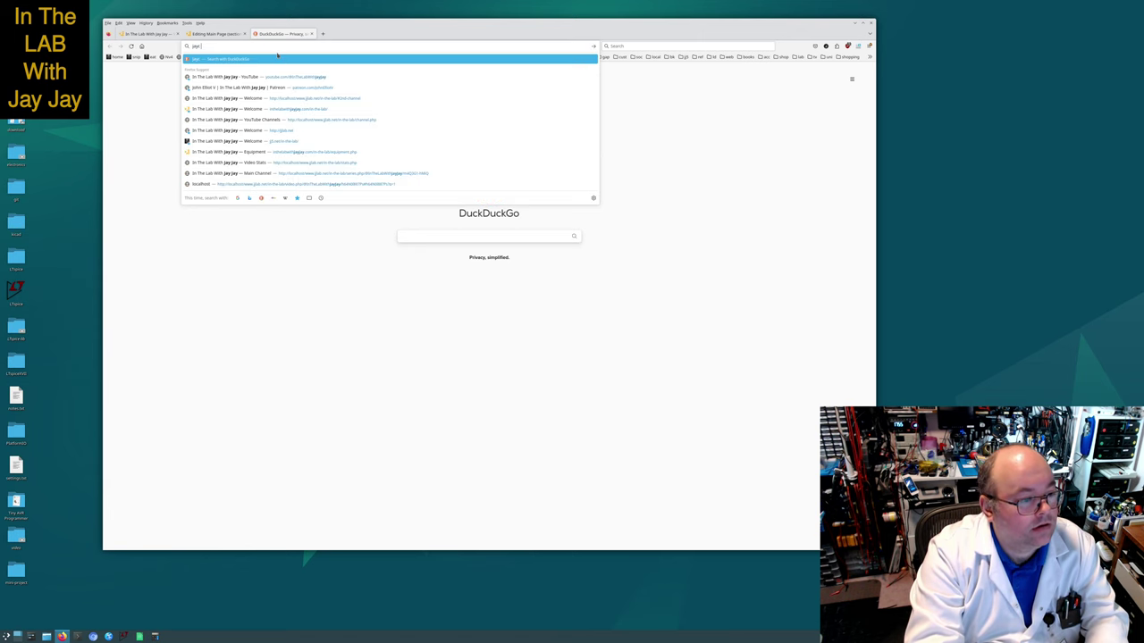
{"action": "key", "text": "Return"}
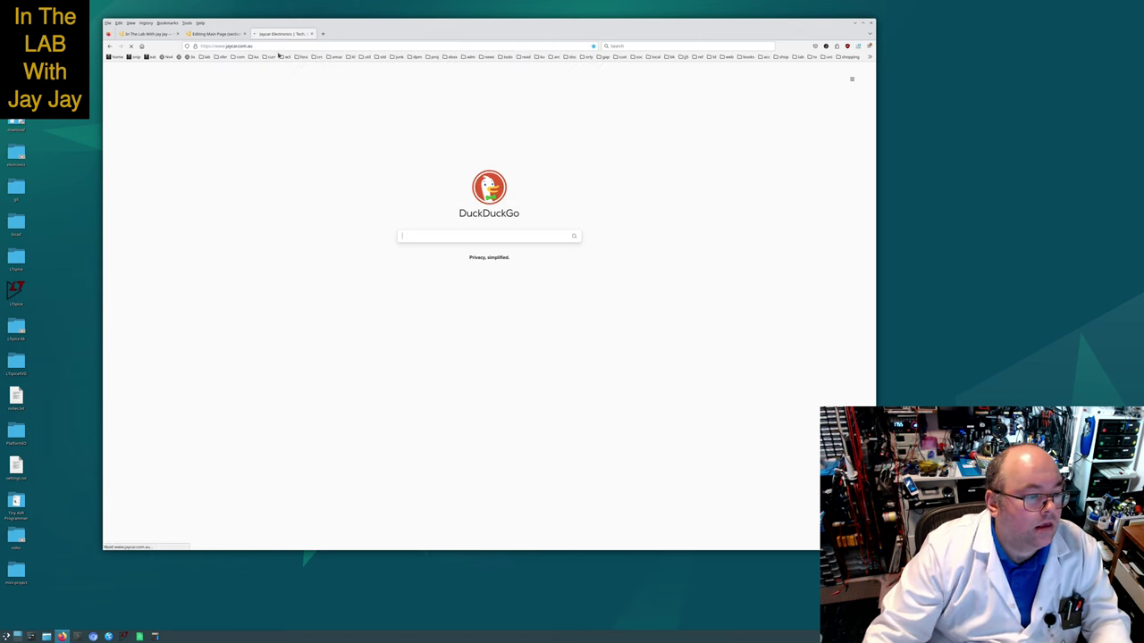
{"action": "left_click", "coordinate": [323, 33]}
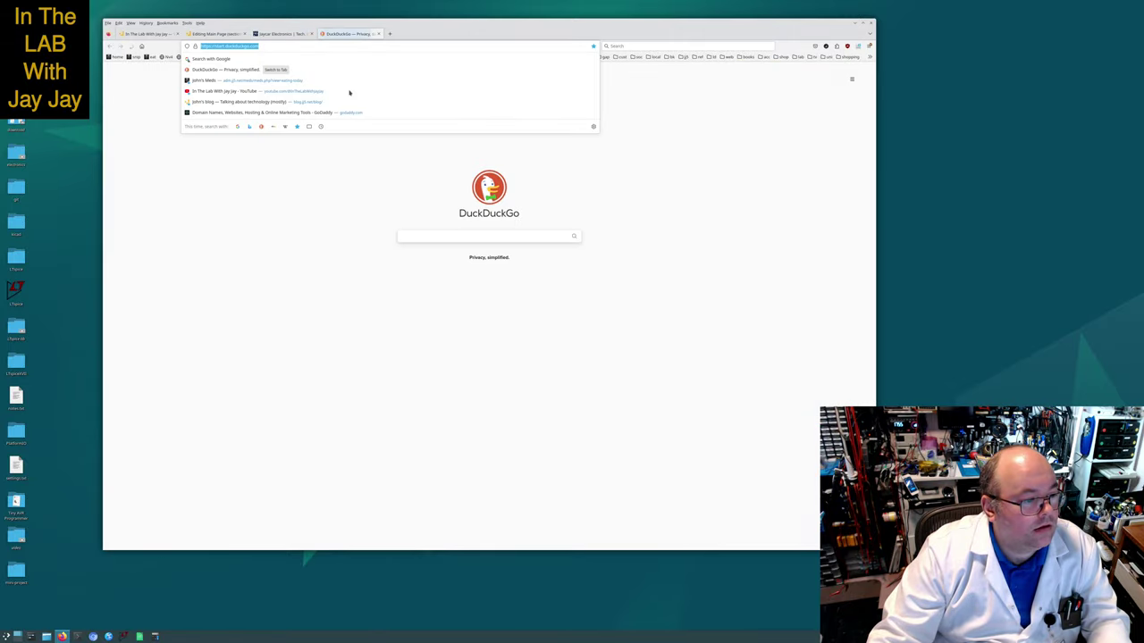
{"action": "type", "text": "siliconchip.com.au/"}
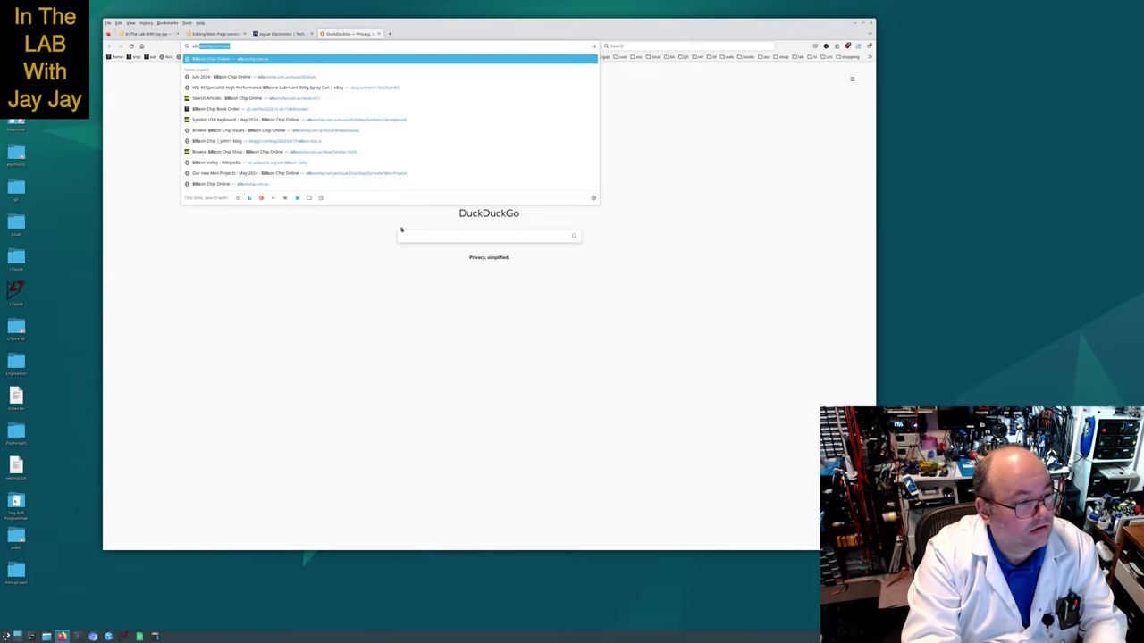
{"action": "key", "text": "Return"}
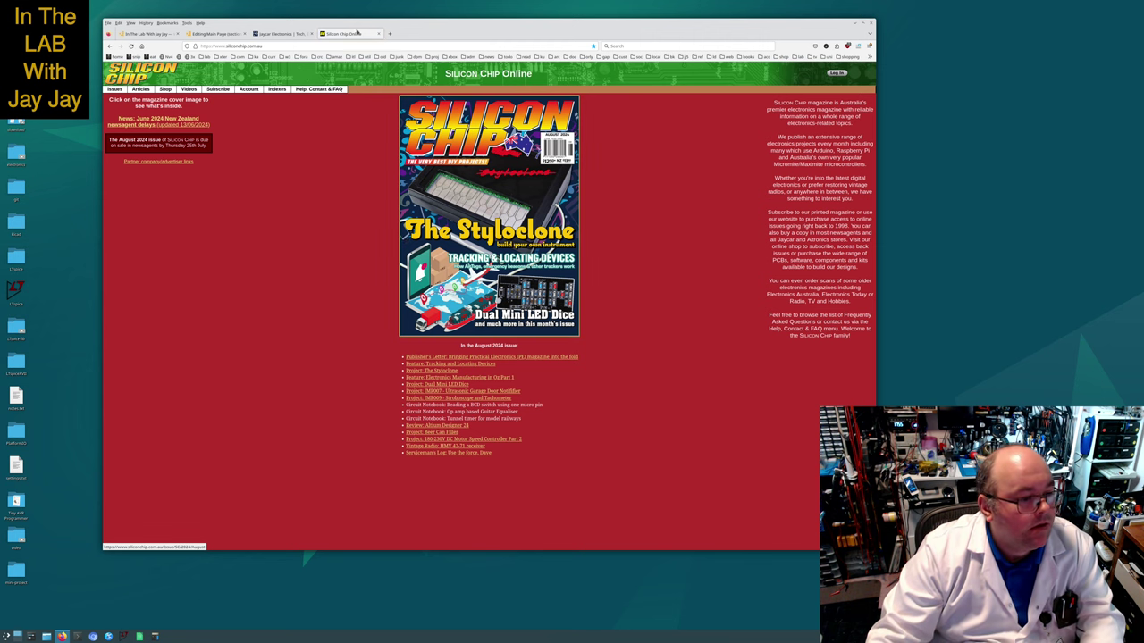
{"action": "left_click", "coordinate": [281, 37]}
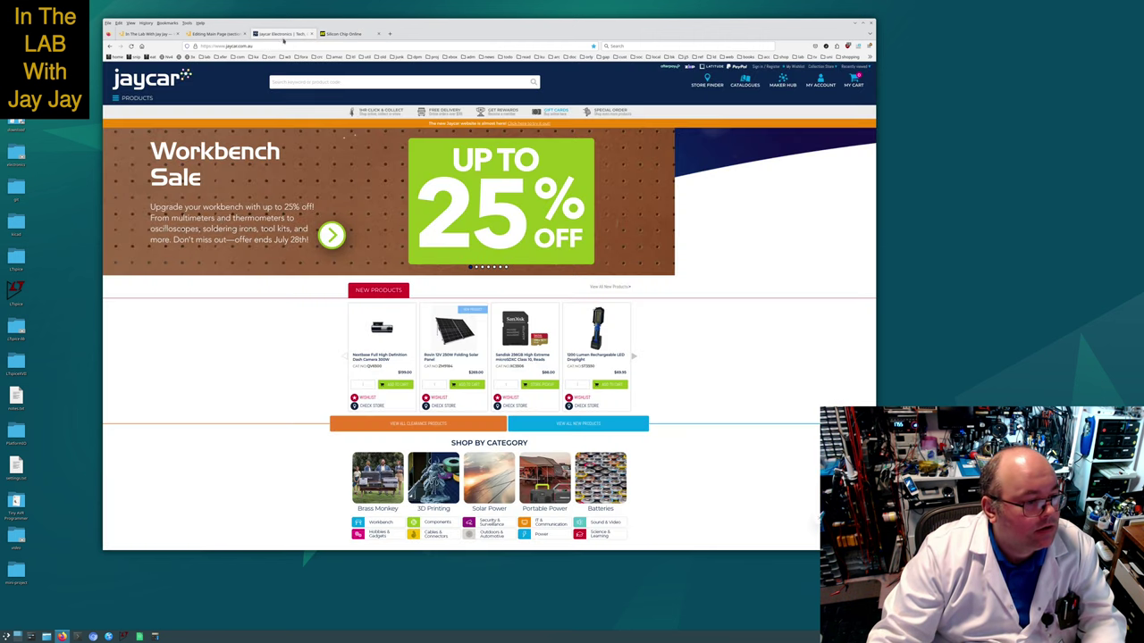
{"action": "left_click", "coordinate": [284, 46]}
{"action": "left_click", "coordinate": [214, 33]}
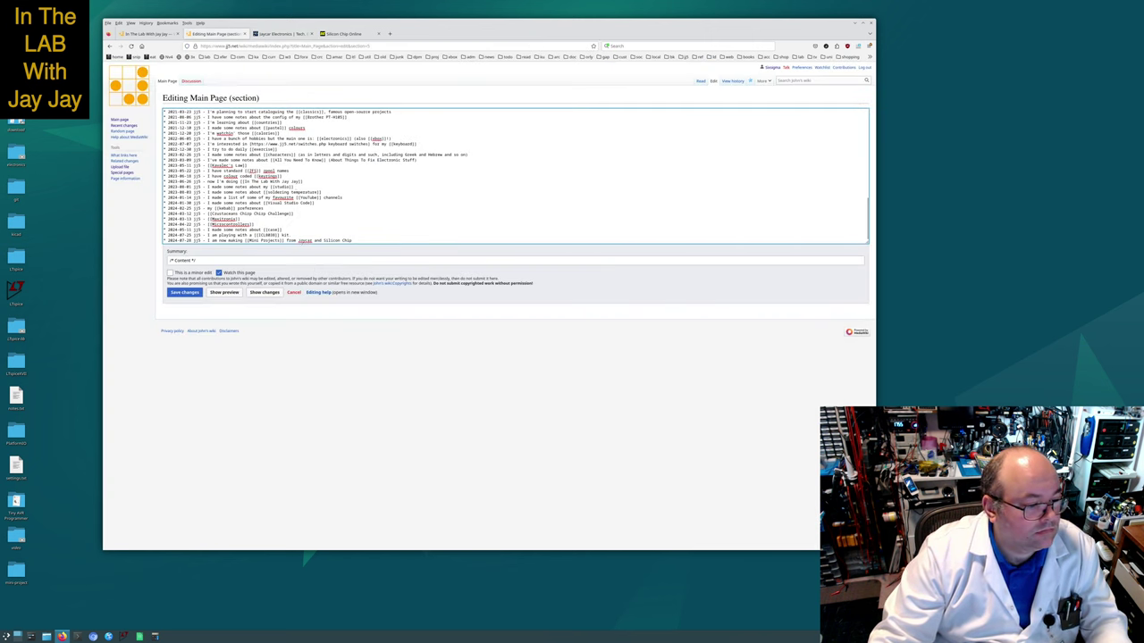
Paste the Jaycar address as a link, then copy and paste the Silicon Chip address into the entry.
{"action": "type", "text": "https://www.jaycar.com.au/"}
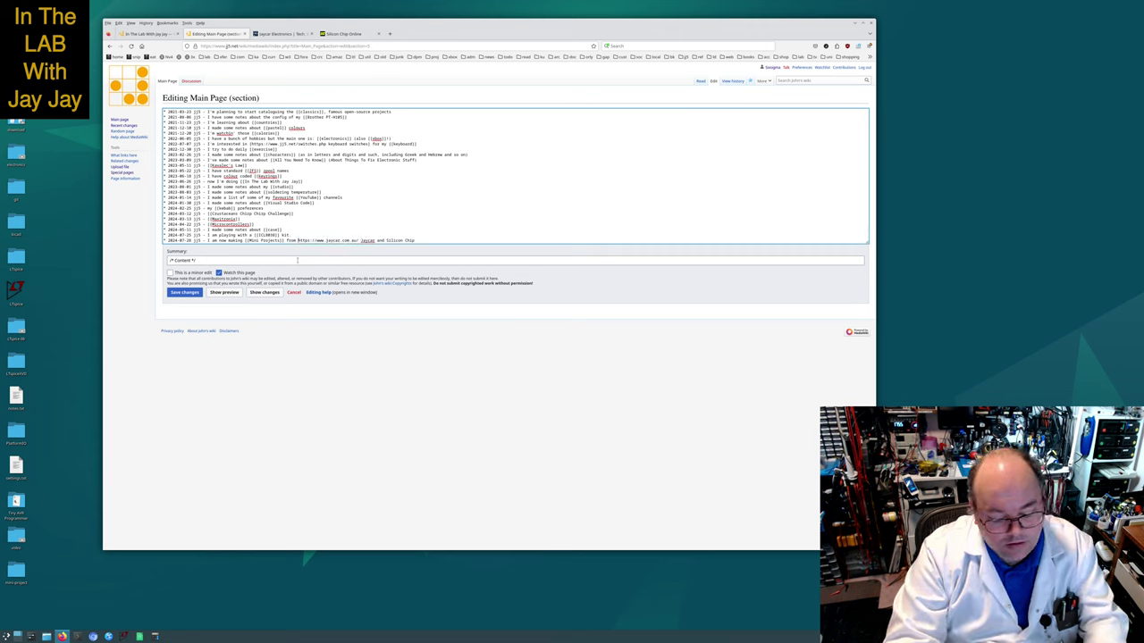
{"action": "type", "text": "["}
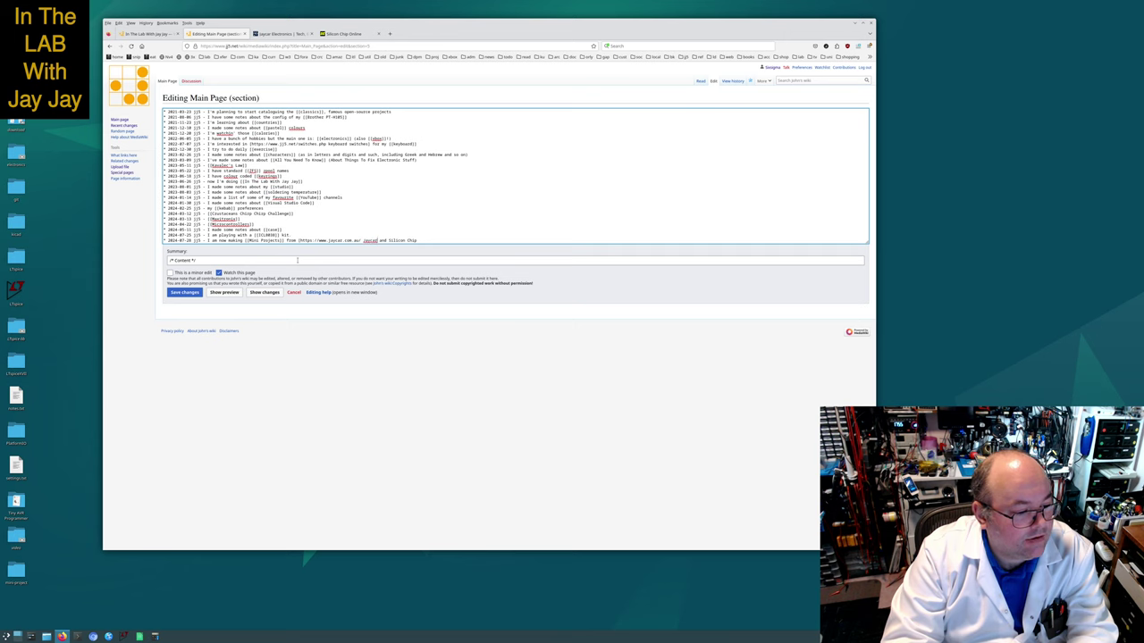
{"action": "type", "text": "]]"}
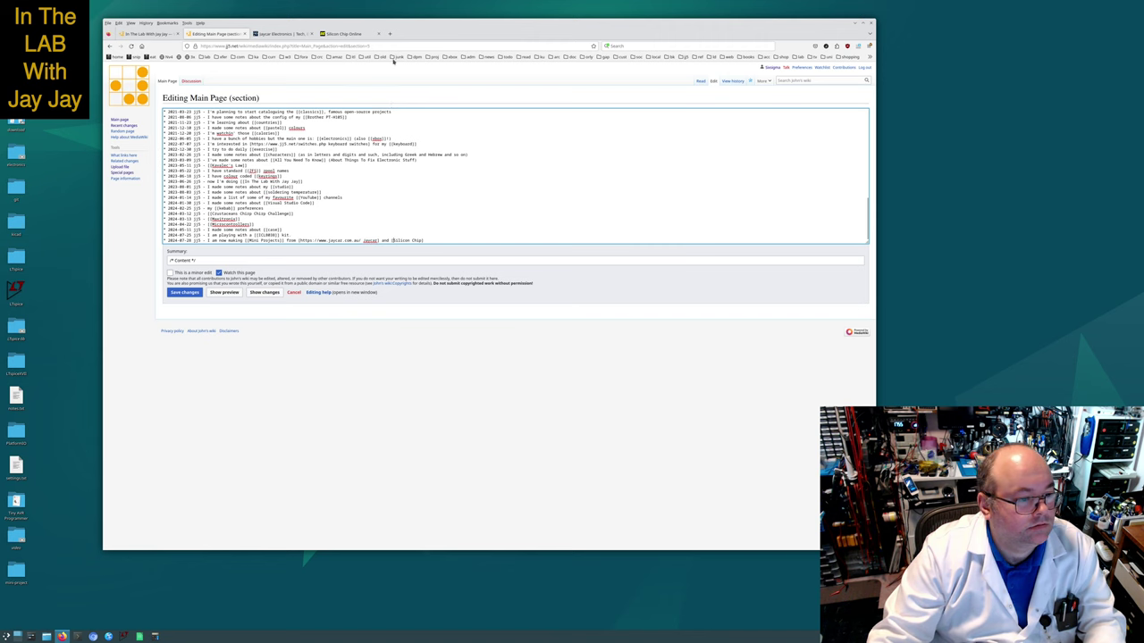
{"action": "left_click", "coordinate": [344, 33]}
{"action": "left_click", "coordinate": [362, 46]}
{"action": "right_click", "coordinate": [362, 45]}
{"action": "left_click", "coordinate": [374, 73]}
{"action": "left_click", "coordinate": [282, 33]}
{"action": "left_click", "coordinate": [230, 33]}
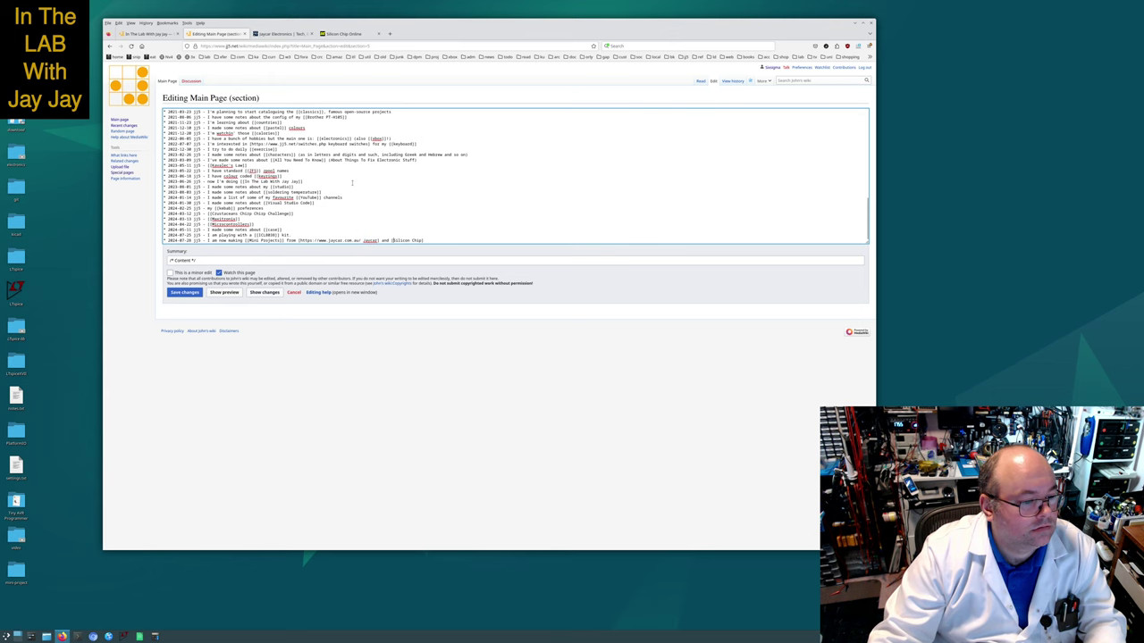
{"action": "key", "text": "ctrl+v"}
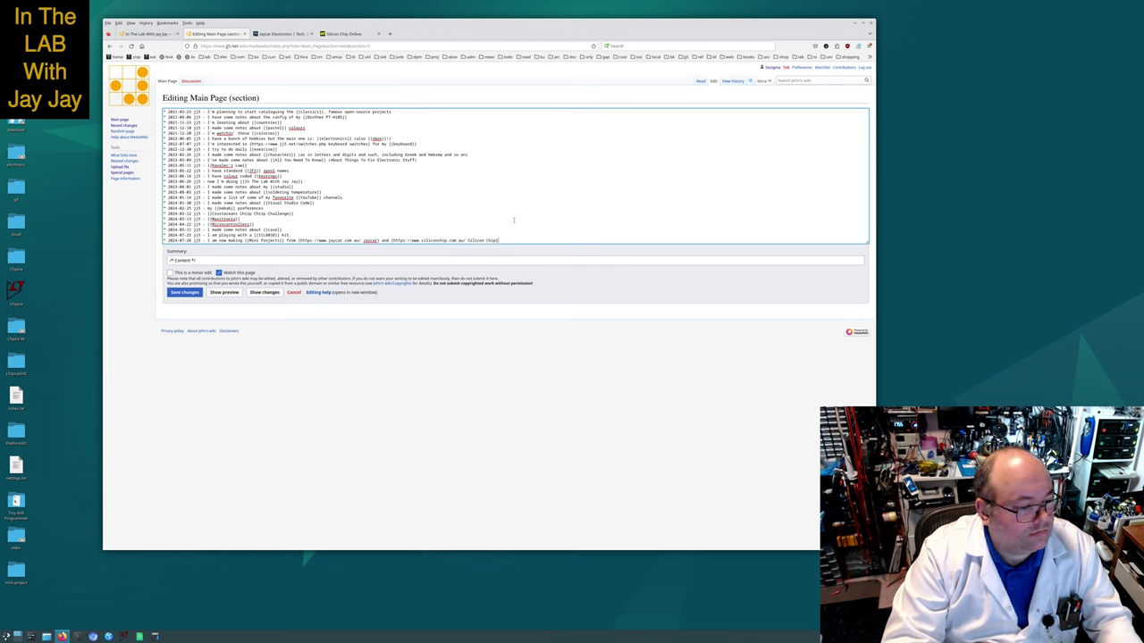
Select the text holding the two site links and save the Main Page edit.
{"action": "key", "text": "Return"}
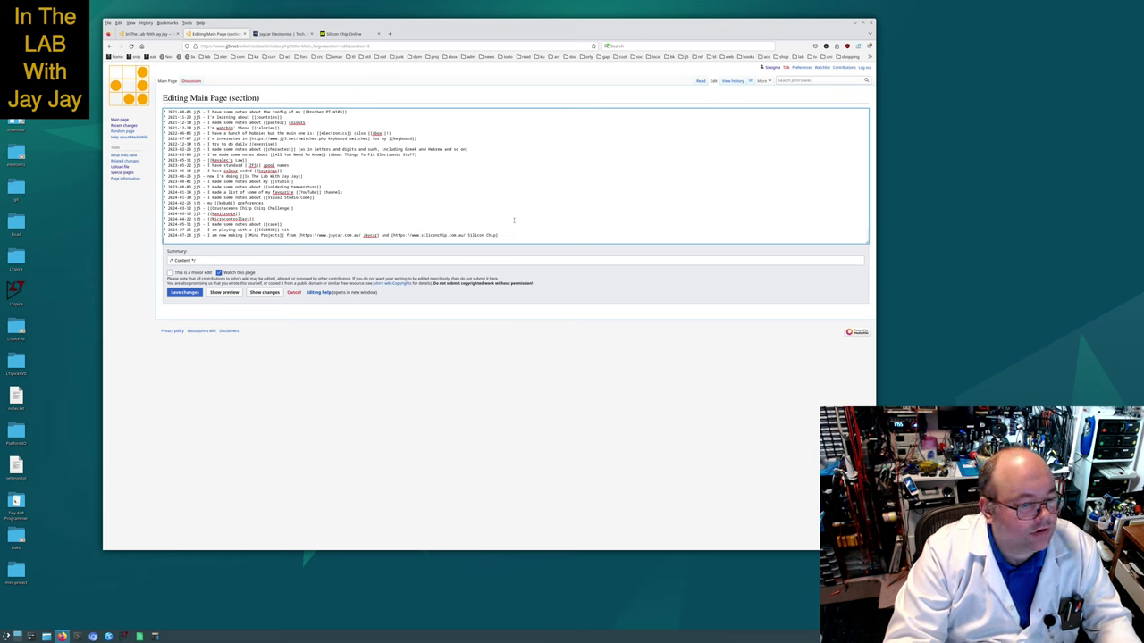
{"action": "key", "text": "ctrl+shift+Left"}
{"action": "key", "text": "ctrl+shift+Left"}
{"action": "key", "text": "ctrl+shift+Left"}
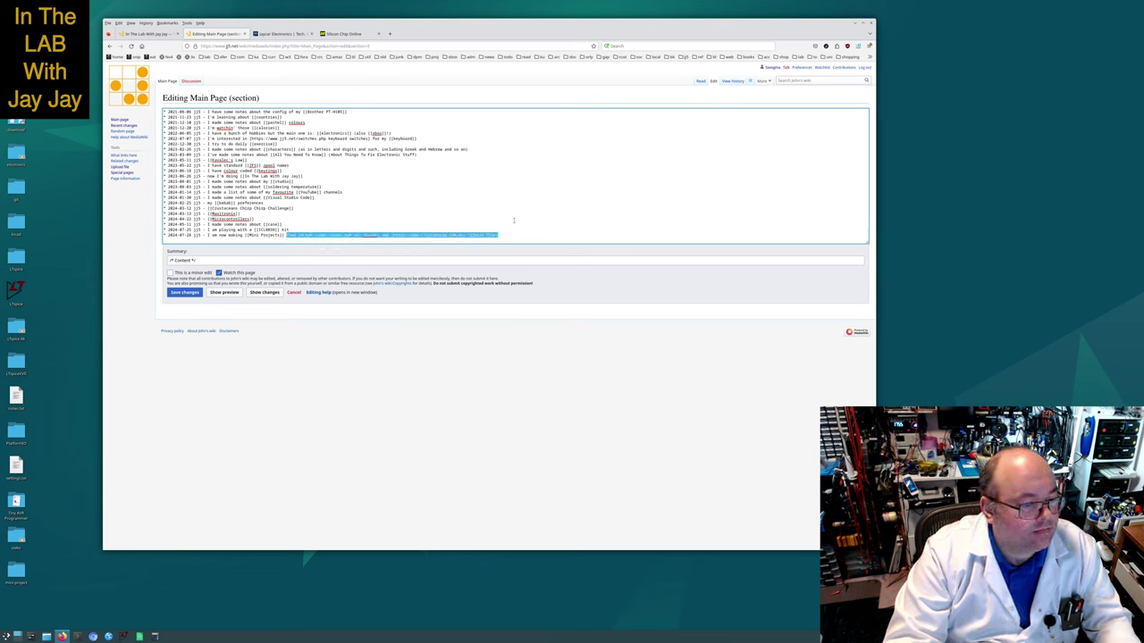
{"action": "key", "text": "Tab"}
{"action": "key", "text": "Return"}
Create the Mini Projects page by pasting the Jaycar and Silicon Chip links under a Links heading.
{"action": "scroll", "coordinate": [403, 378], "scroll_direction": "down", "scroll_amount": 3}
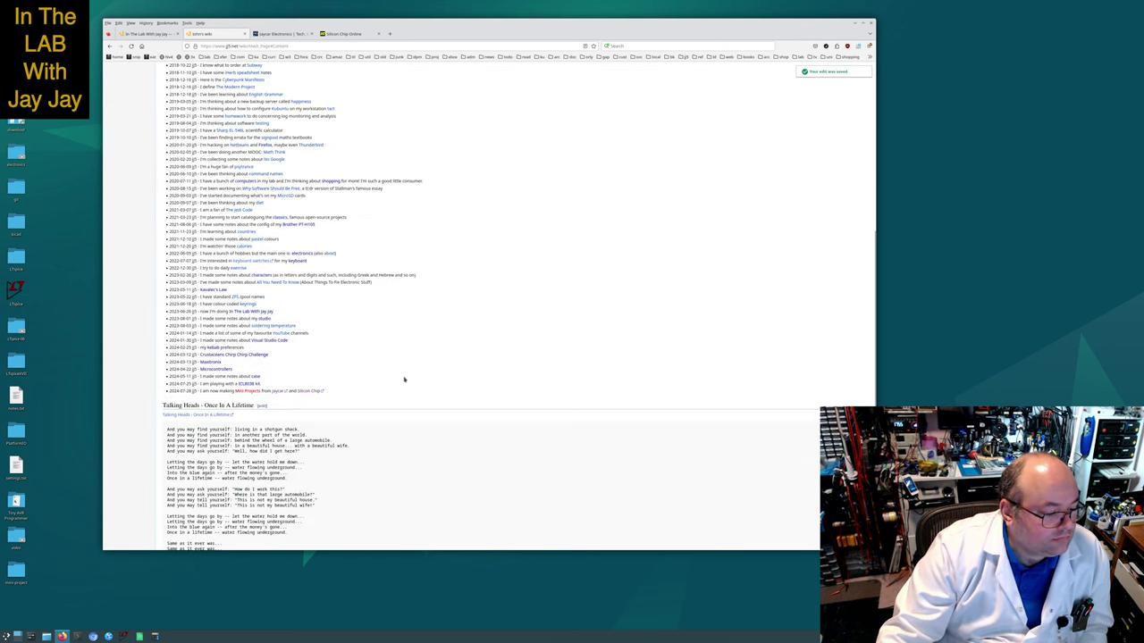
{"action": "left_click", "coordinate": [244, 391]}
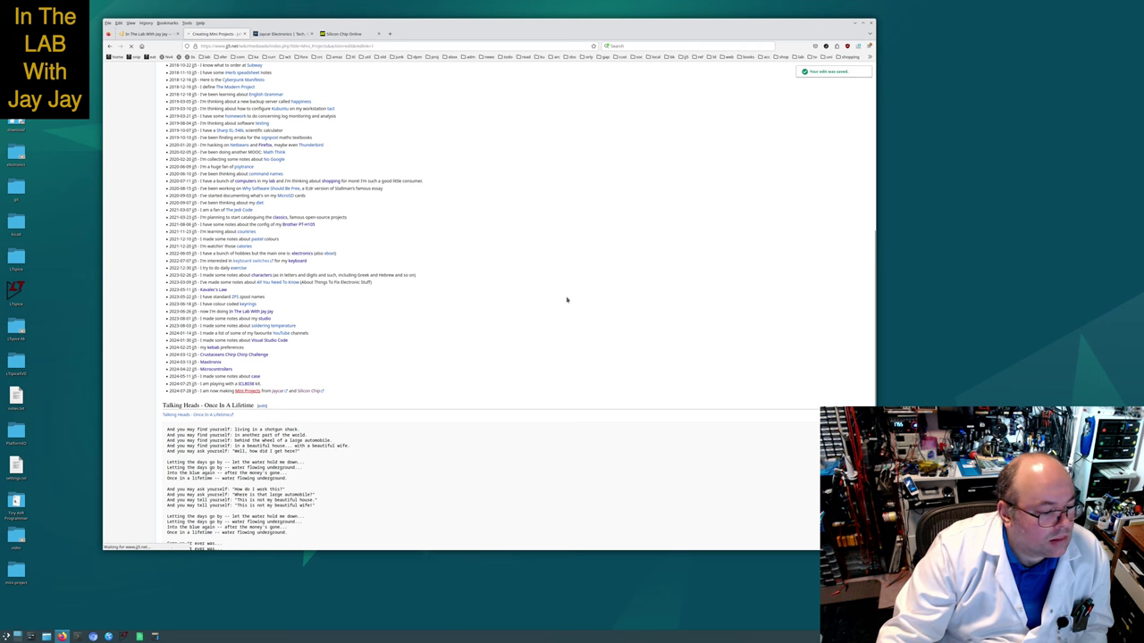
{"action": "key", "text": "ctrl+v"}
{"action": "key", "text": "Home"}
{"action": "key", "text": "Return"}
{"action": "type", "text": "{{Info"}
{"action": "key", "text": "BackSpace"}
{"action": "key", "text": "BackSpace"}
{"action": "key", "text": "BackSpace"}
{"action": "type", "text": "Link"}
{"action": "key", "text": "Return"}
Bullet the two links on separate lines and add a wikitable with Project Number and Link headers.
{"action": "key", "text": "ctrl+shift+Right"}
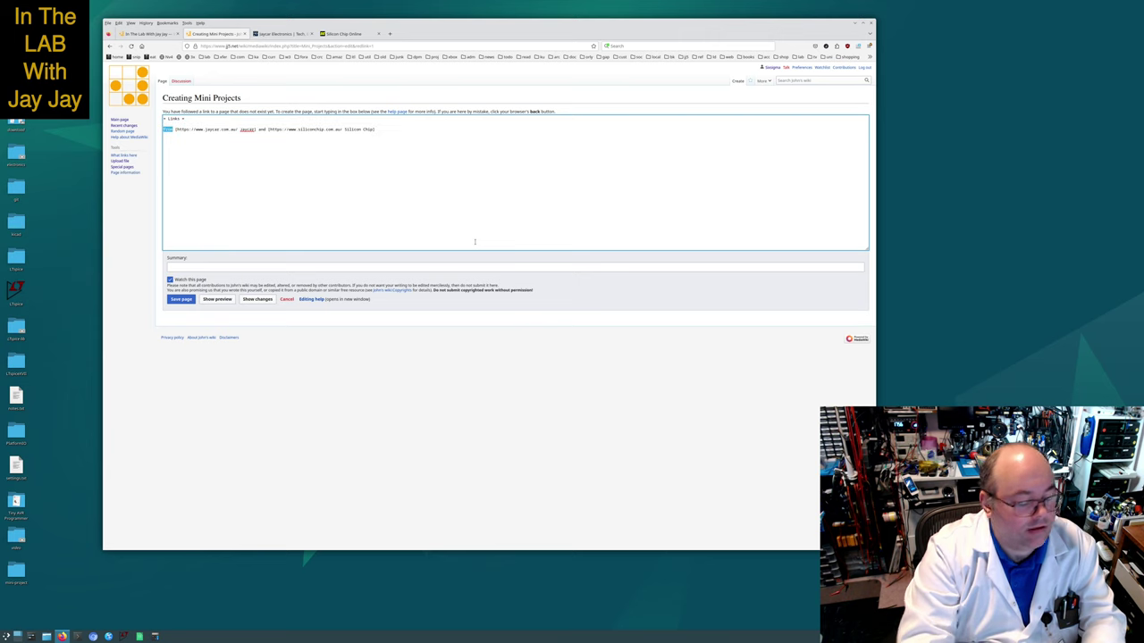
{"action": "type", "text": "*"}
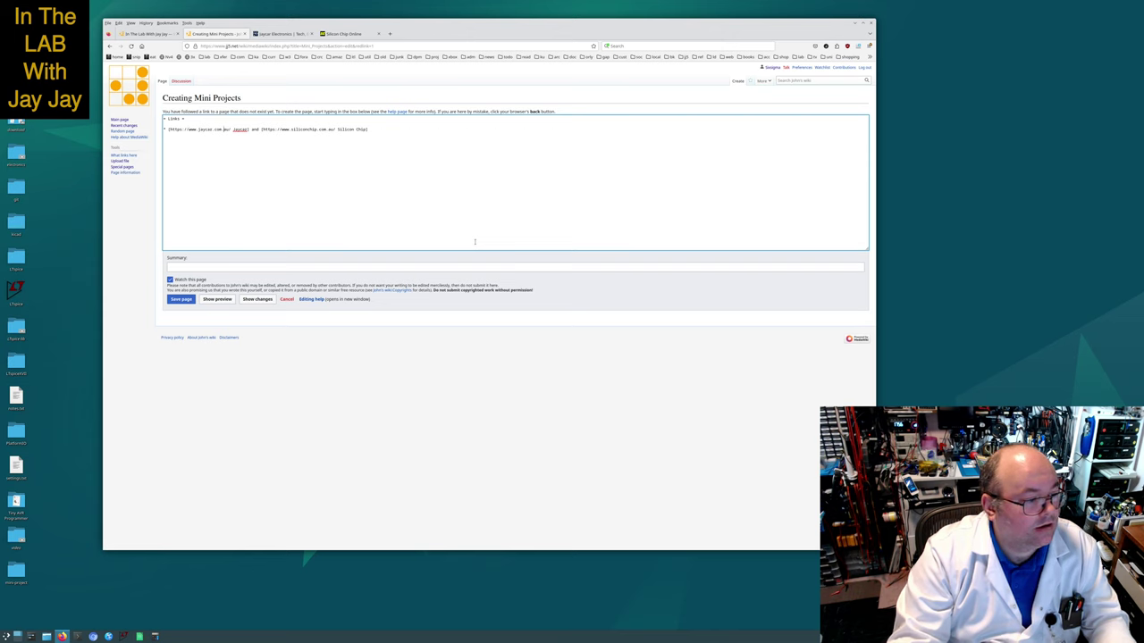
{"action": "key", "text": "ctrl+shift+Right"}
{"action": "key", "text": "Return"}
{"action": "type", "text": "*"}
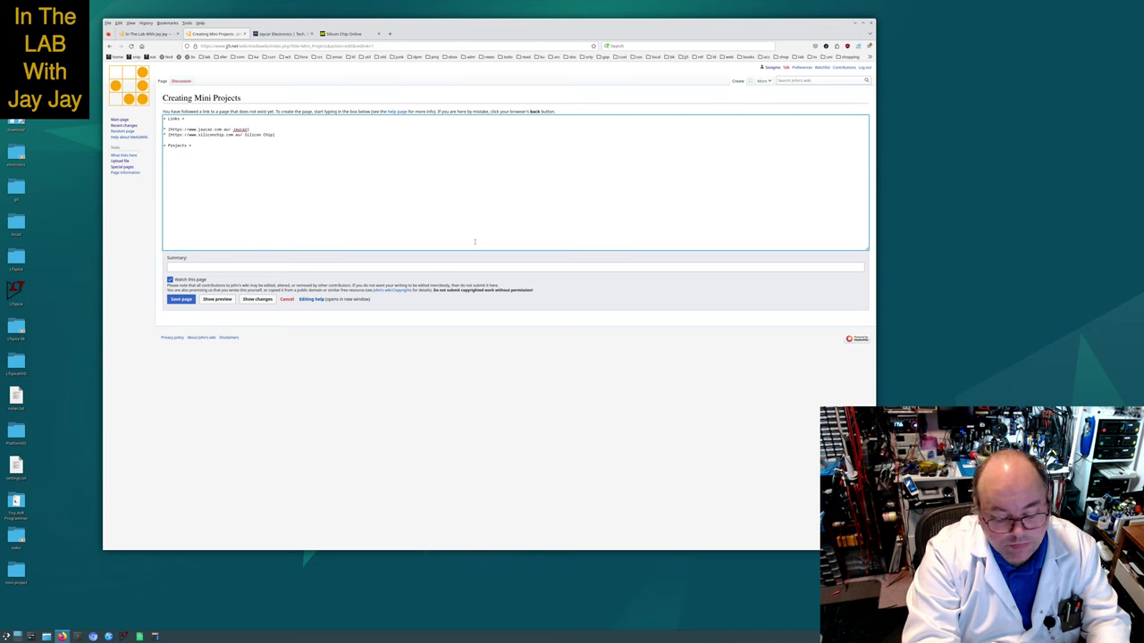
{"action": "type", "text": "Sol"}
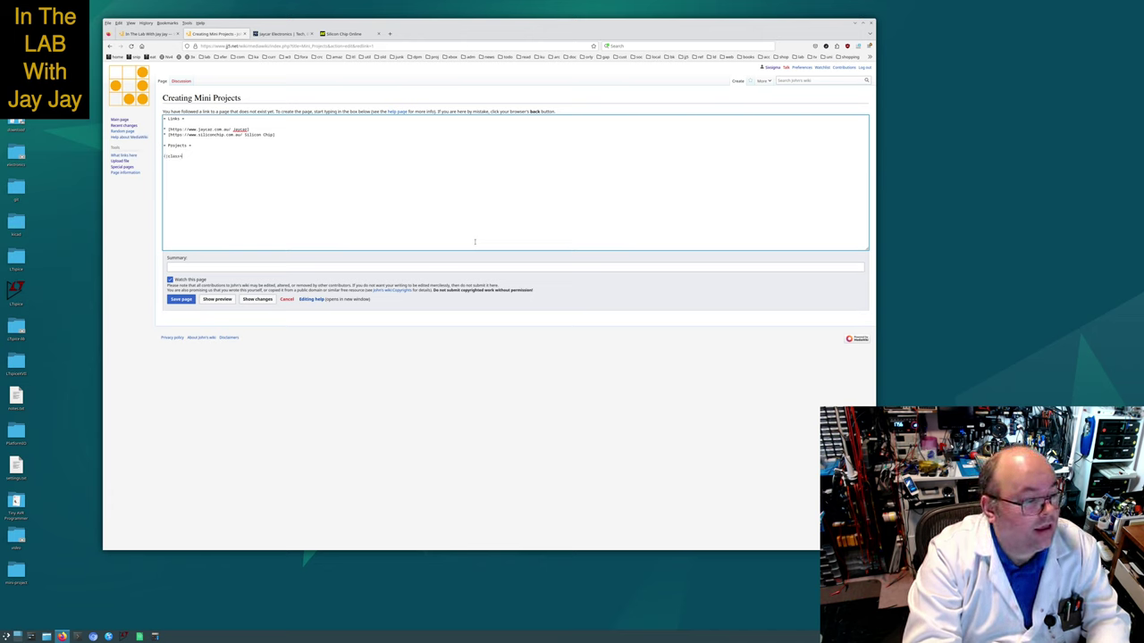
{"action": "type", "text": "le\""}
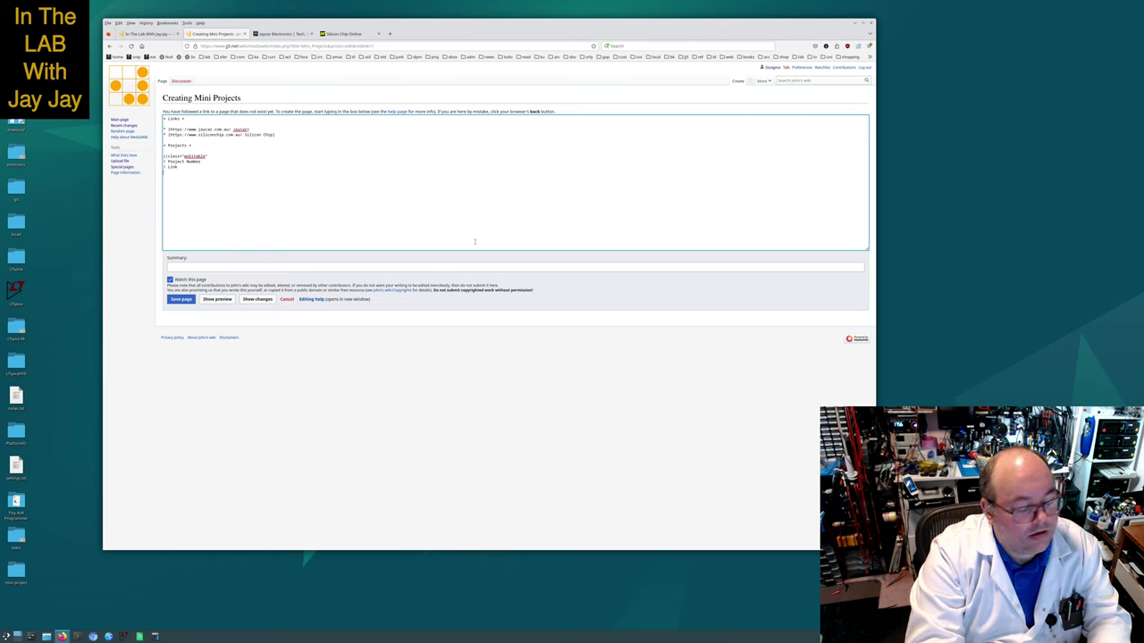
{"action": "type", "text": "|-"}
{"action": "key", "text": "Return"}
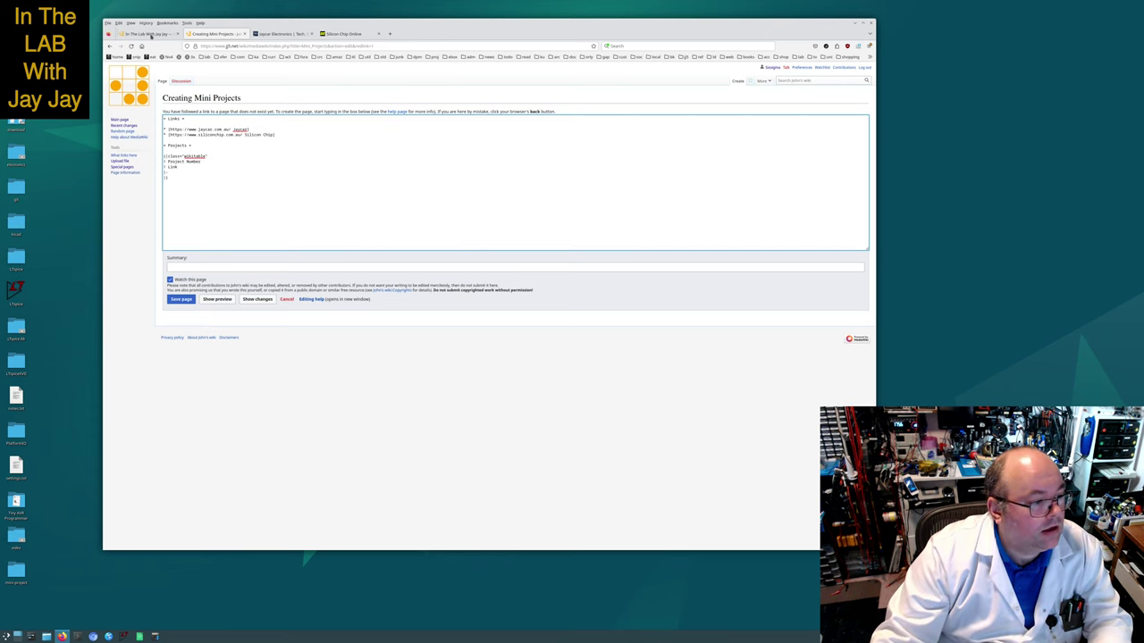
Paste the In The Lab Mini Projects address as a bullet labelled 'In The Lab With Jay Jay | Mini Projects'.
{"action": "left_click", "coordinate": [148, 33]}
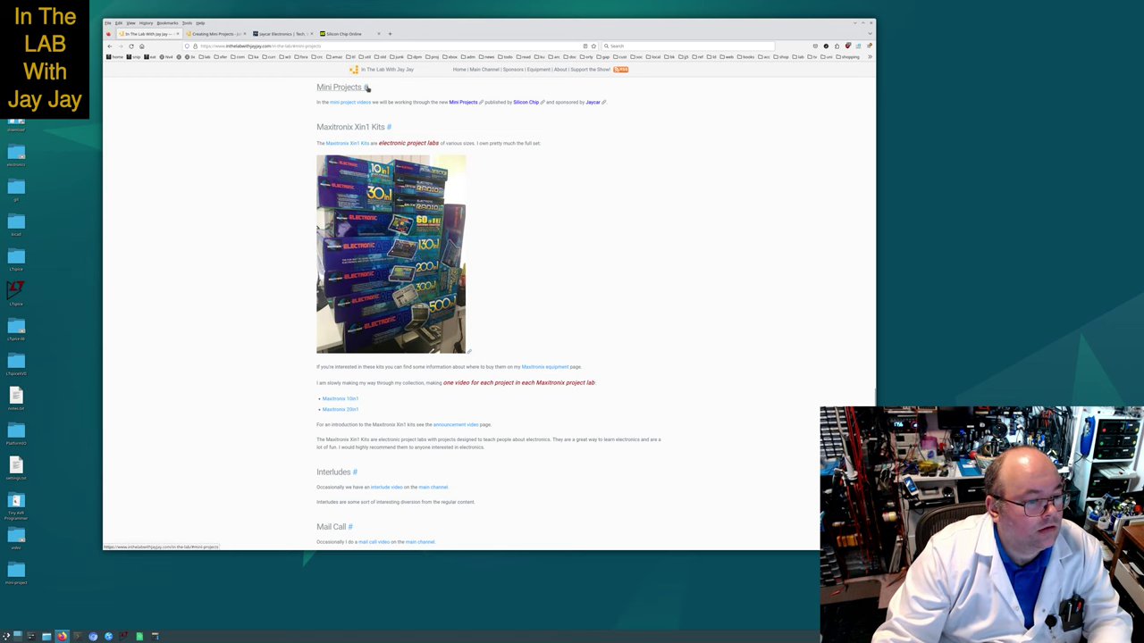
{"action": "right_click", "coordinate": [334, 47]}
{"action": "left_click", "coordinate": [344, 76]}
{"action": "left_click", "coordinate": [215, 33]}
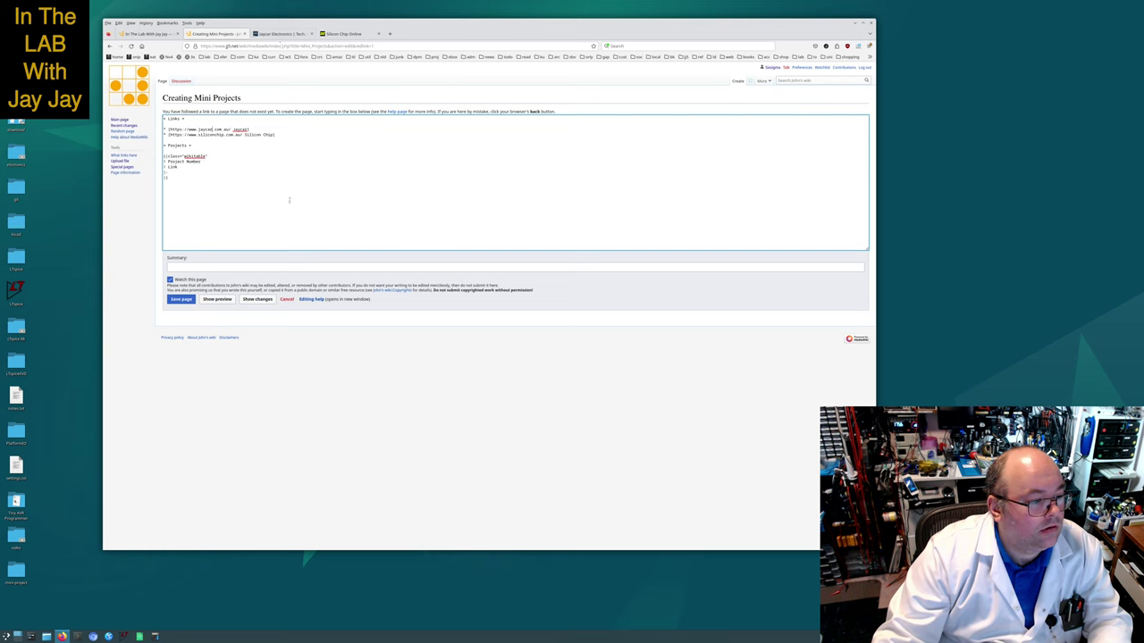
{"action": "key", "text": "Return"}
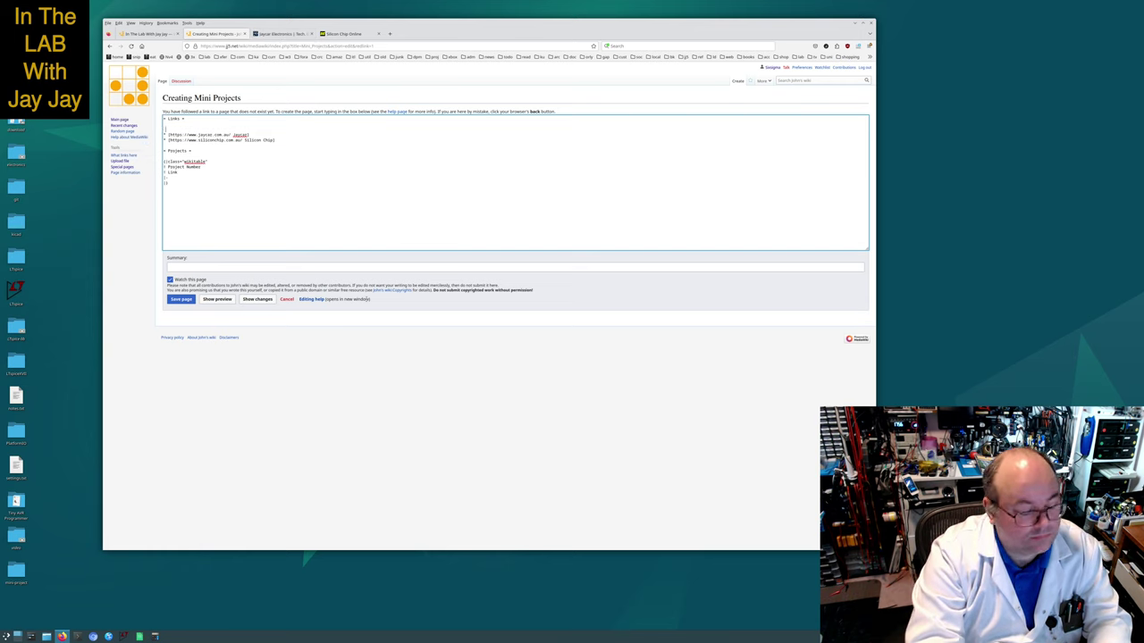
{"action": "key", "text": "ctrl+v"}
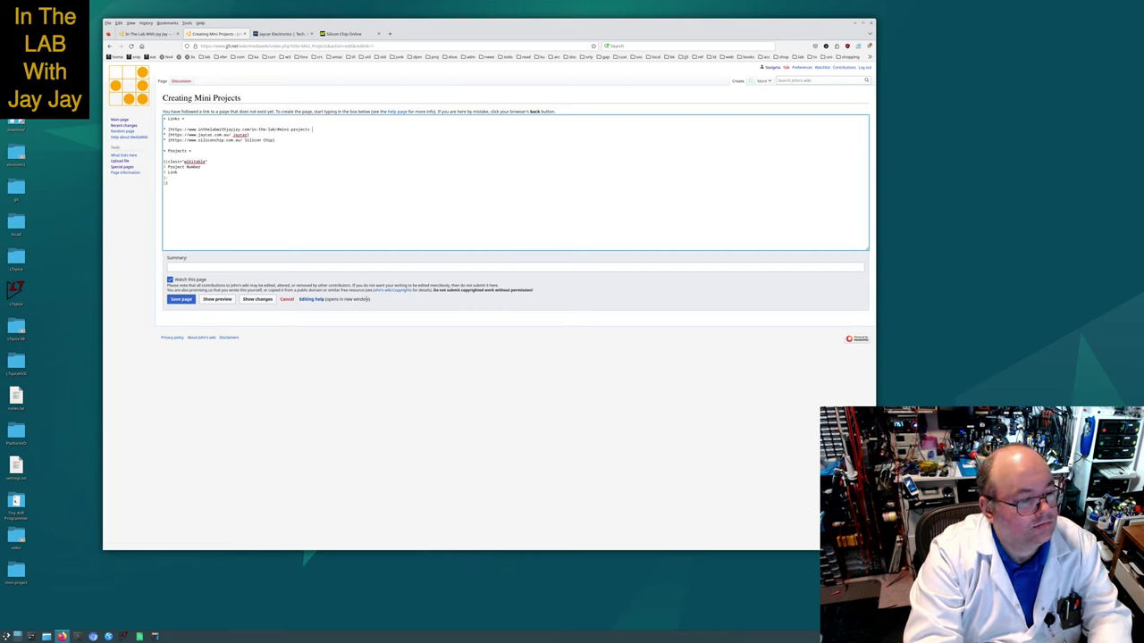
{"action": "type", "text": "cts"}
{"action": "left_click_drag", "start_coordinate": [342, 129], "coordinate": [312, 129]}
{"action": "left_click", "coordinate": [312, 128]}
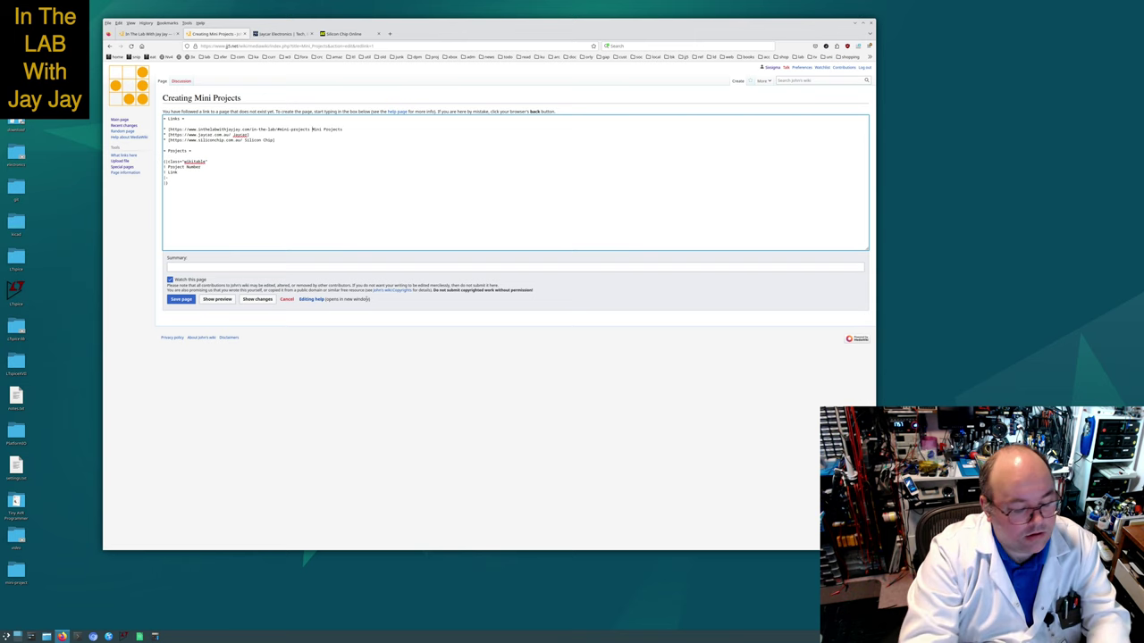
{"action": "type", "text": "In The Lab With "}
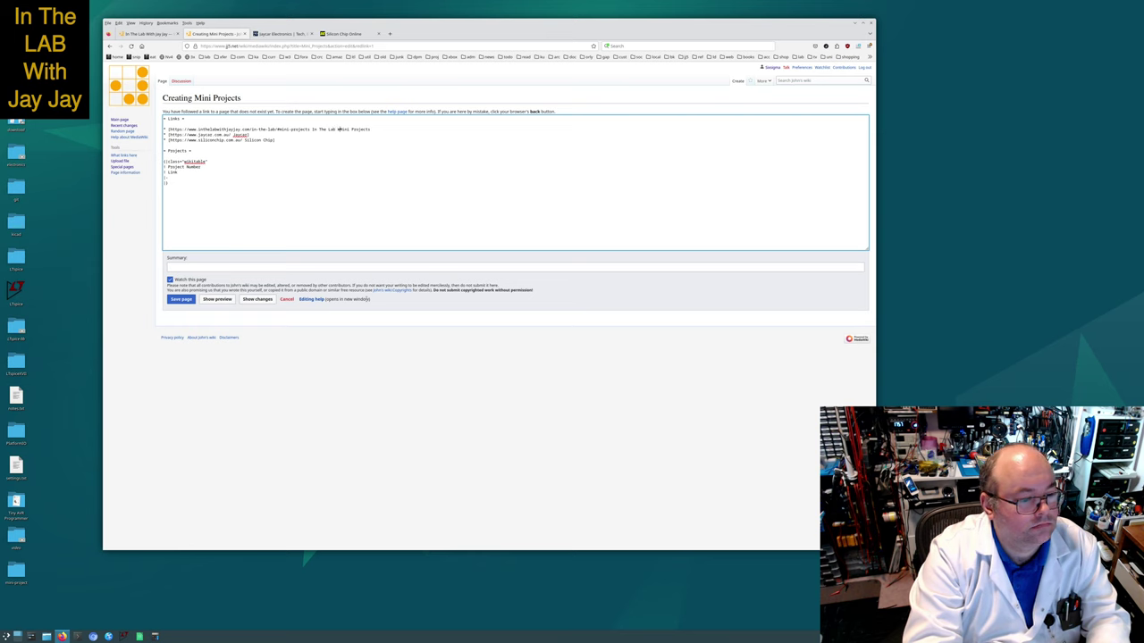
{"action": "type", "text": "Jay Jay "}
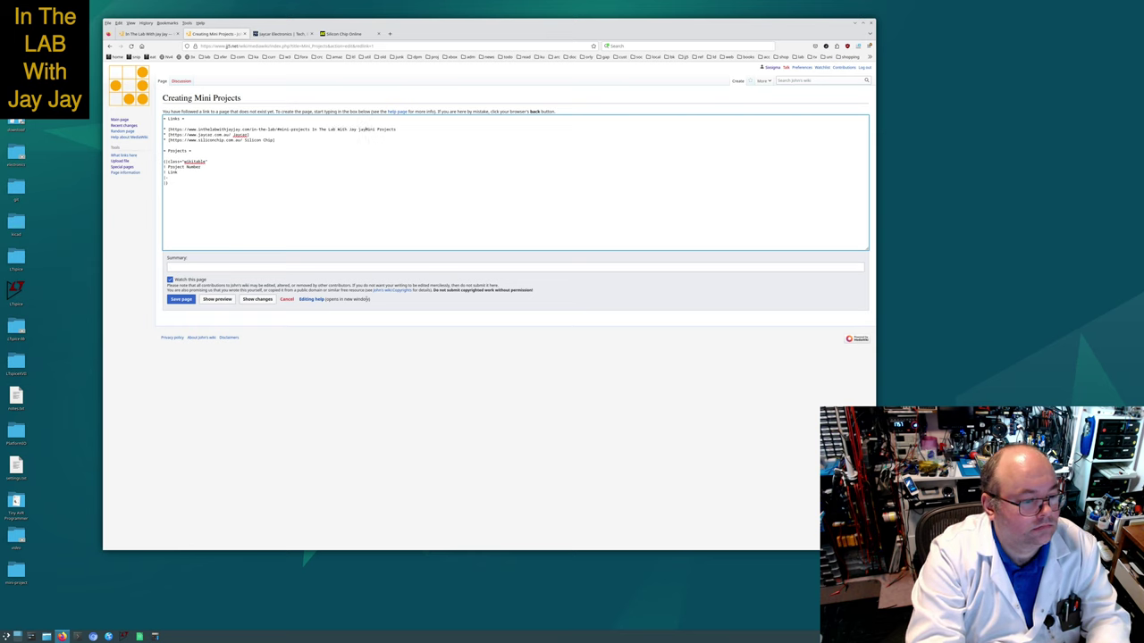
{"action": "type", "text": "Jay"}
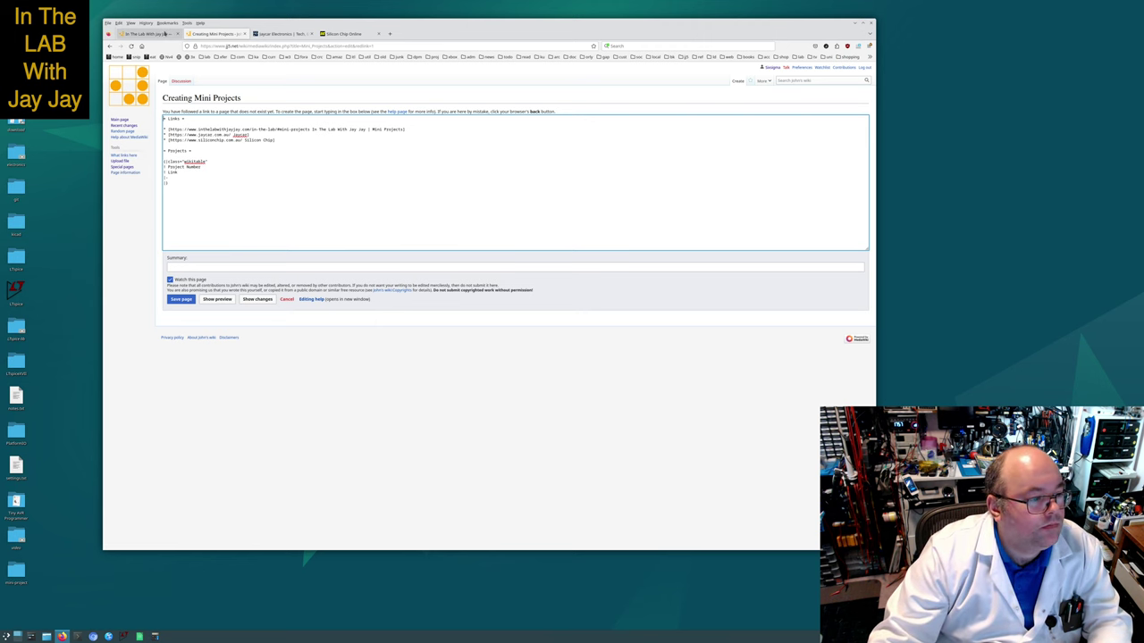
Open the Silicon Chip Mini Projects article list from the In The Lab site and copy its address.
{"action": "left_click", "coordinate": [147, 34]}
{"action": "left_click", "coordinate": [457, 104]}
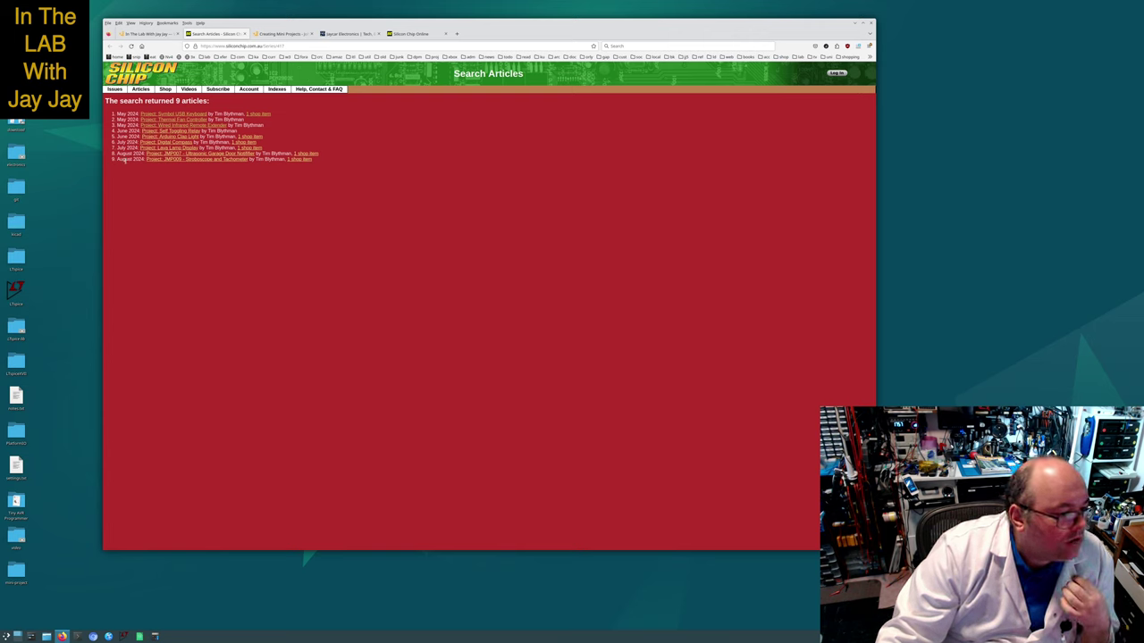
{"action": "mouse_move", "coordinate": [318, 89]}
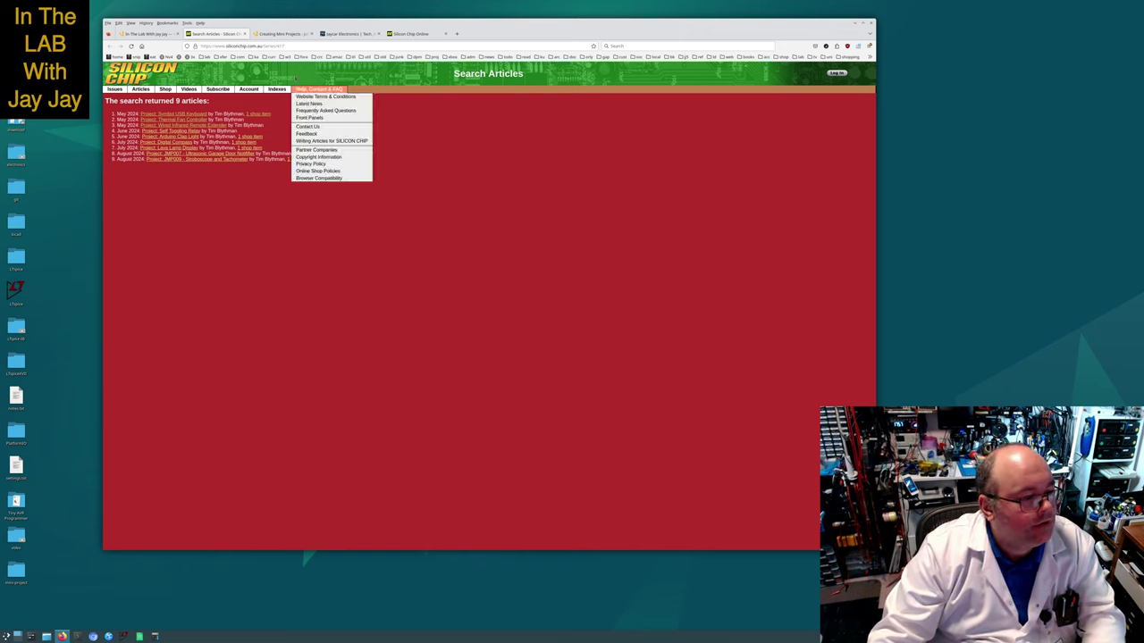
{"action": "left_click", "coordinate": [295, 45]}
{"action": "right_click", "coordinate": [302, 46]}
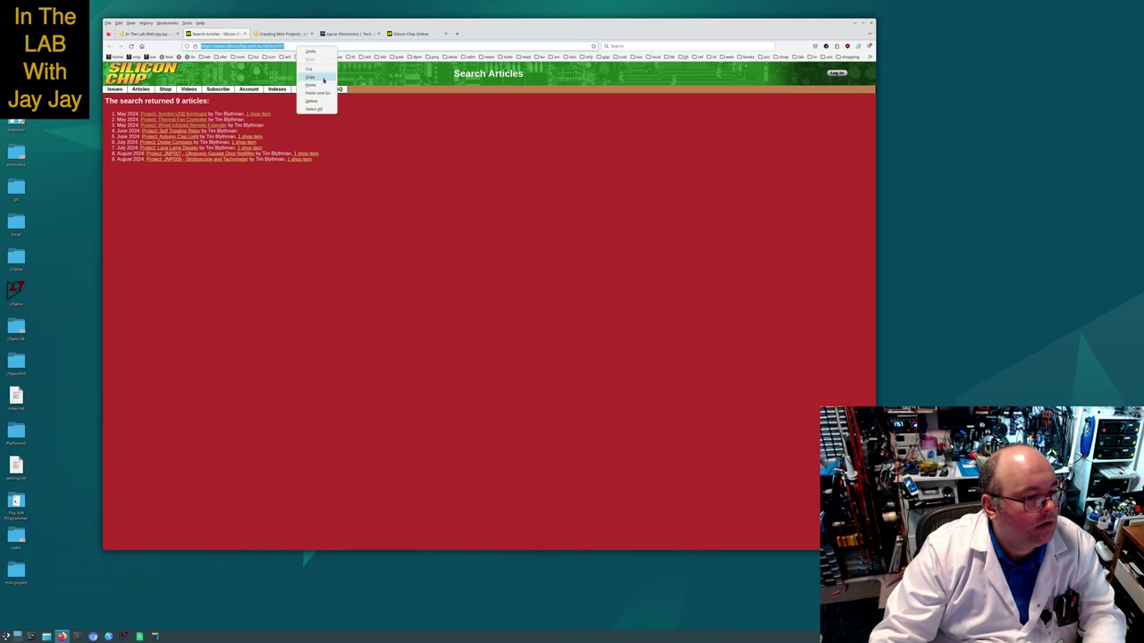
{"action": "left_click", "coordinate": [311, 75]}
Add the Silicon Chip series link atop the Links list, save the page, and return to the search results.
{"action": "left_click", "coordinate": [288, 34]}
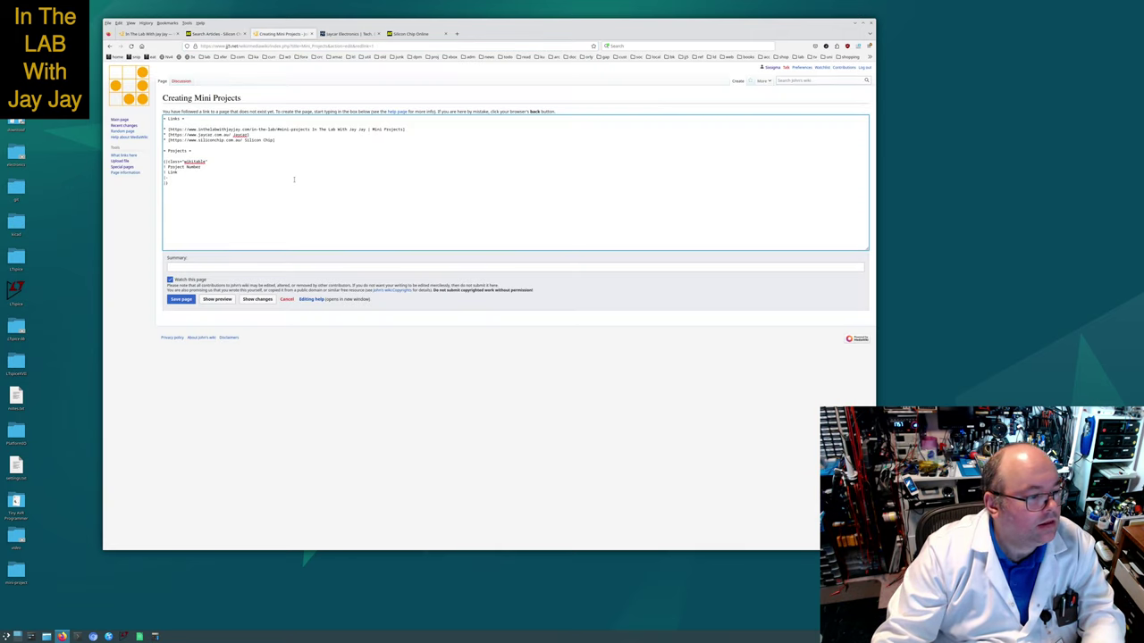
{"action": "key", "text": "Return"}
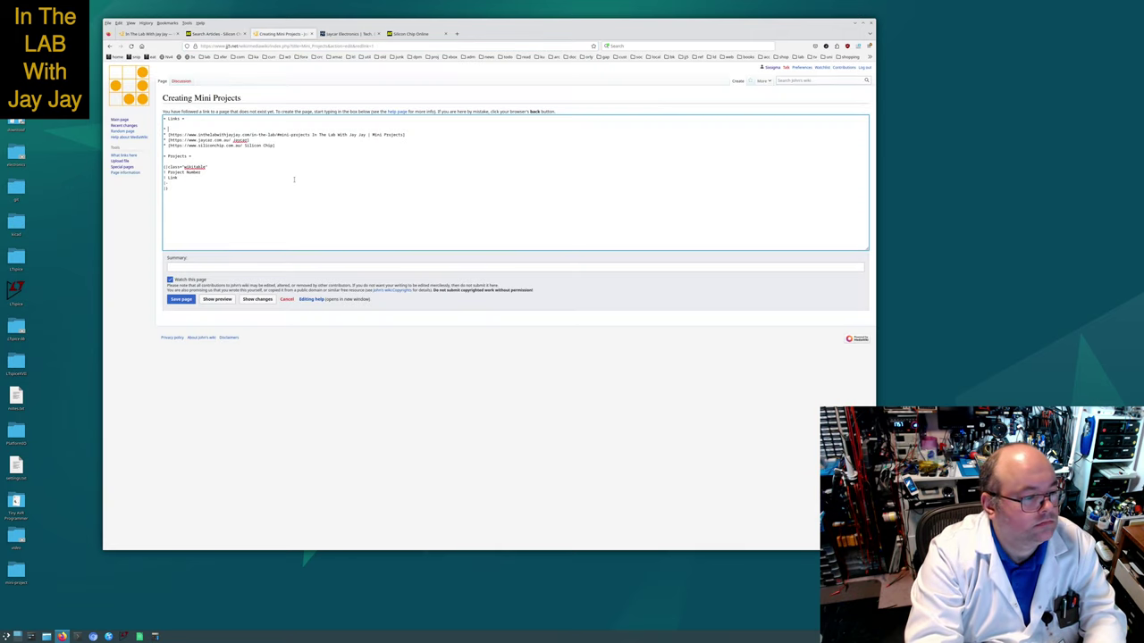
{"action": "key", "text": "ctrl+v"}
{"action": "type", "text": "licon"}
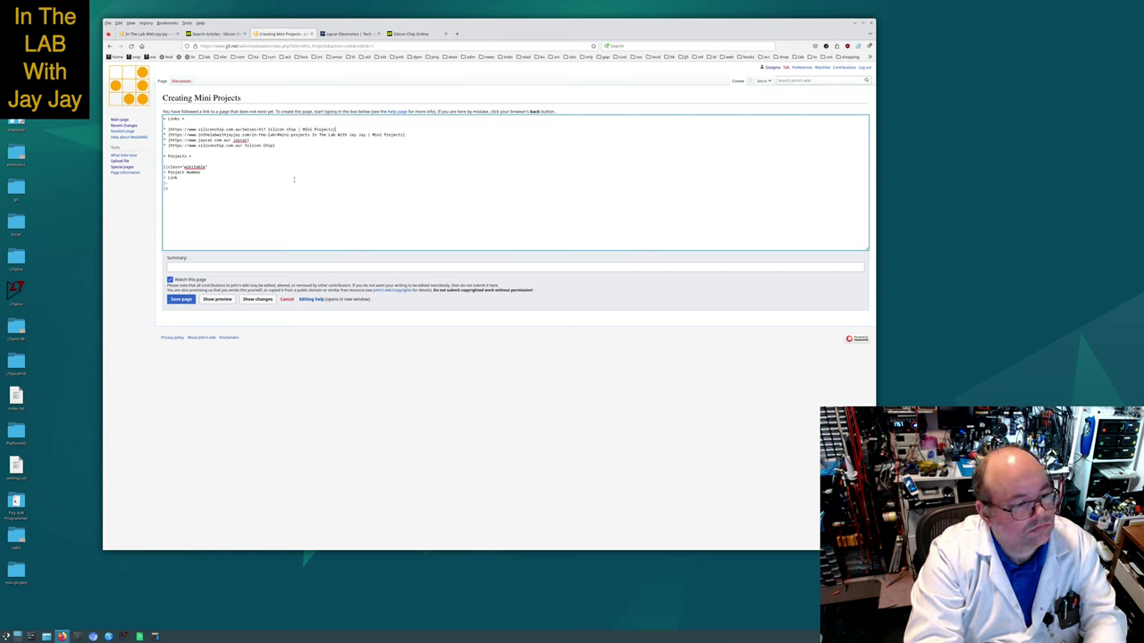
{"action": "key", "text": "Tab"}
{"action": "key", "text": "Return"}
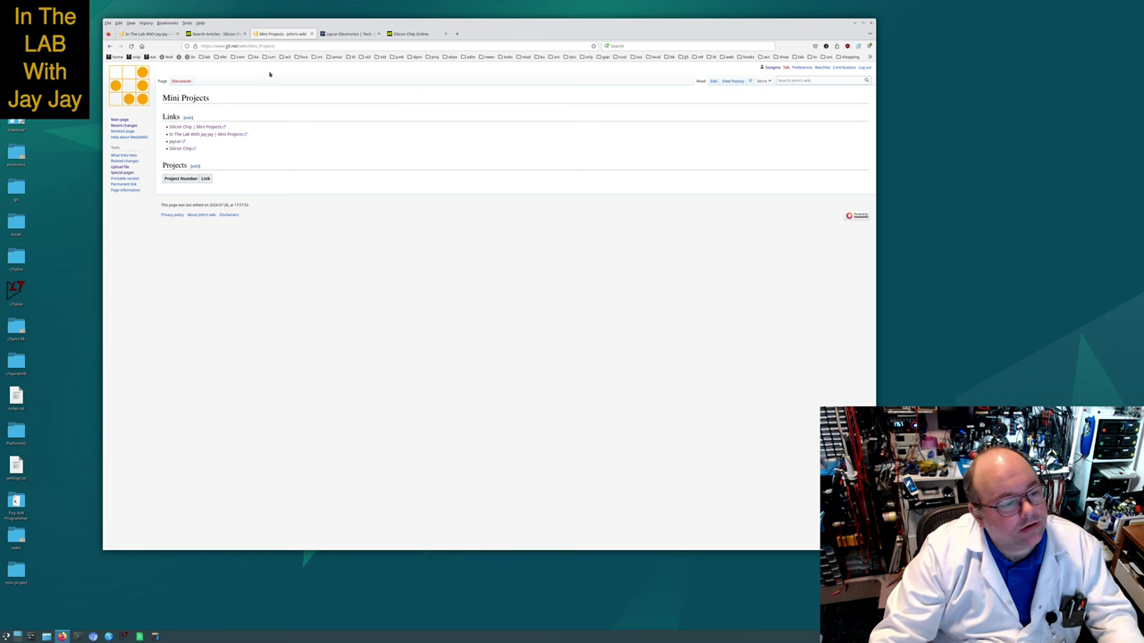
{"action": "left_click", "coordinate": [214, 33]}
{"action": "left_click", "coordinate": [372, 197]}
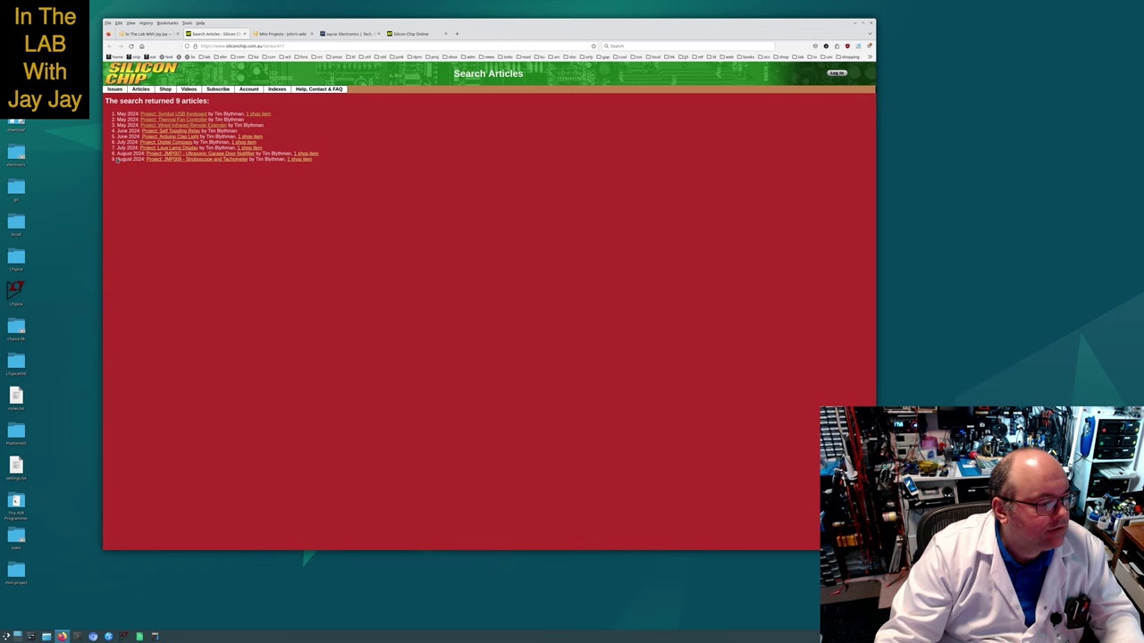
Open the Symbol USB Keyboard article in a new tab, copy its address, and return to the first tab.
{"action": "middle_click", "coordinate": [176, 114]}
{"action": "left_click", "coordinate": [286, 33]}
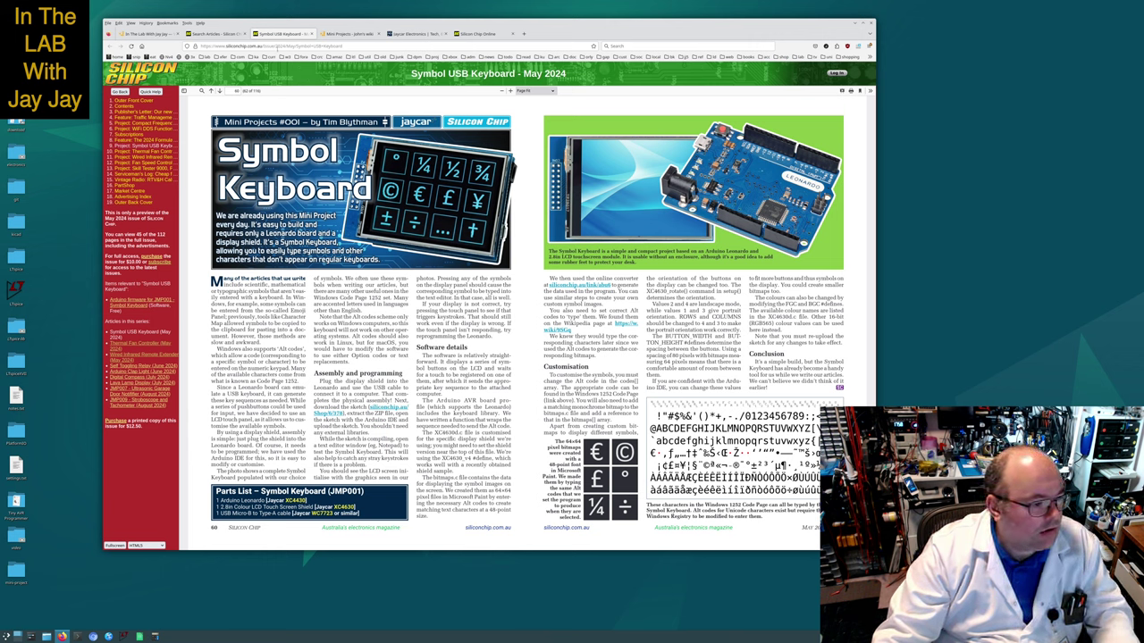
{"action": "left_click", "coordinate": [344, 46]}
{"action": "right_click", "coordinate": [344, 48]}
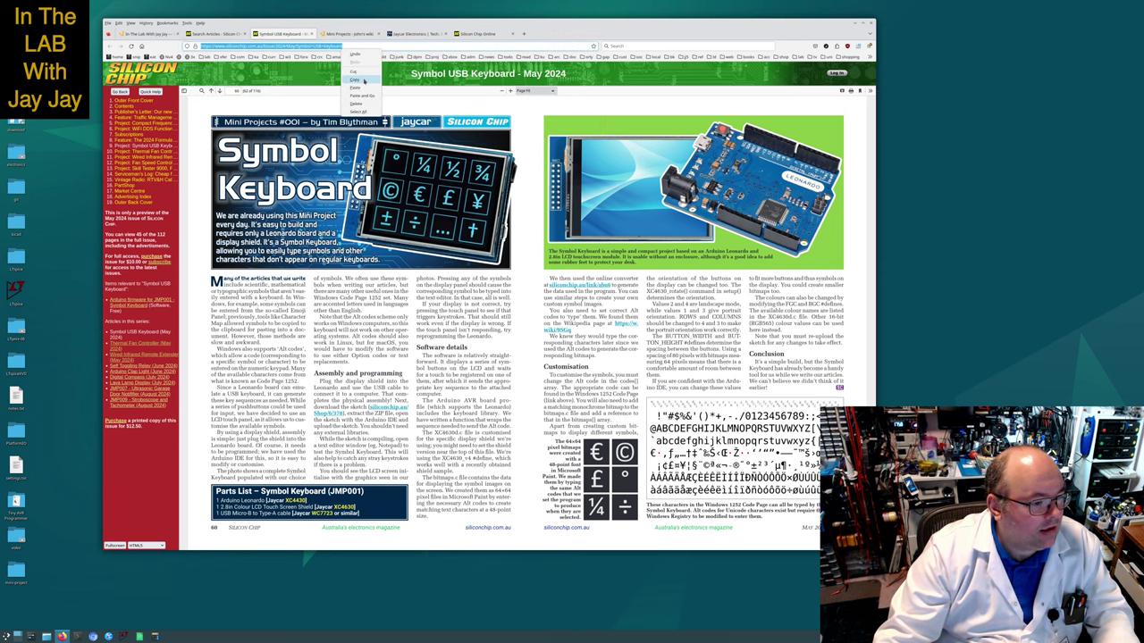
{"action": "left_click", "coordinate": [354, 79]}
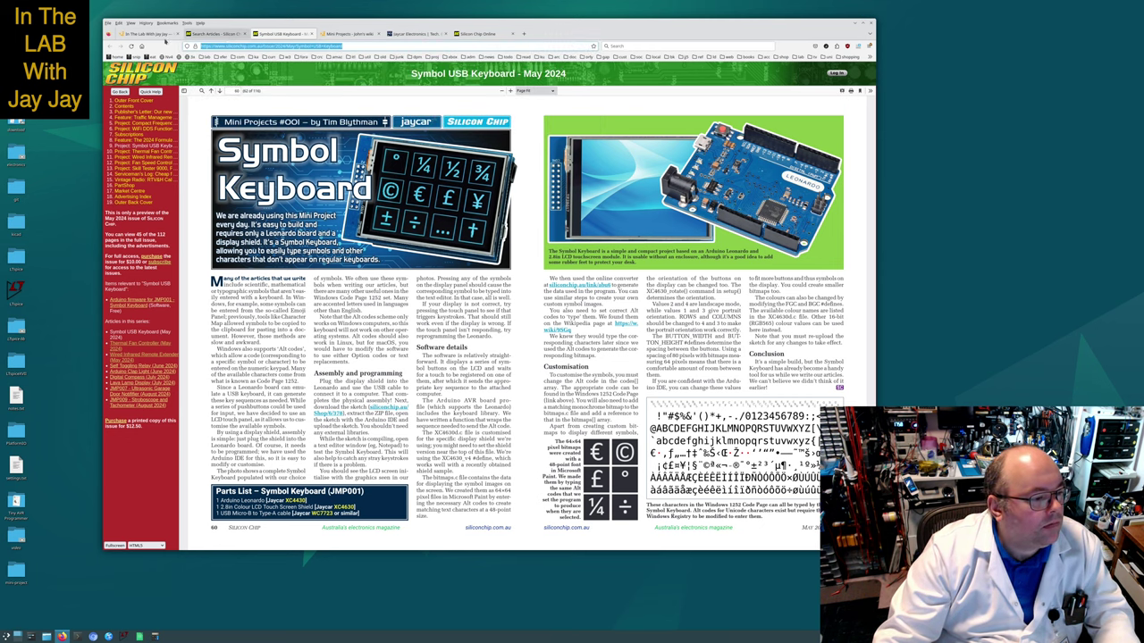
{"action": "left_click", "coordinate": [162, 35]}
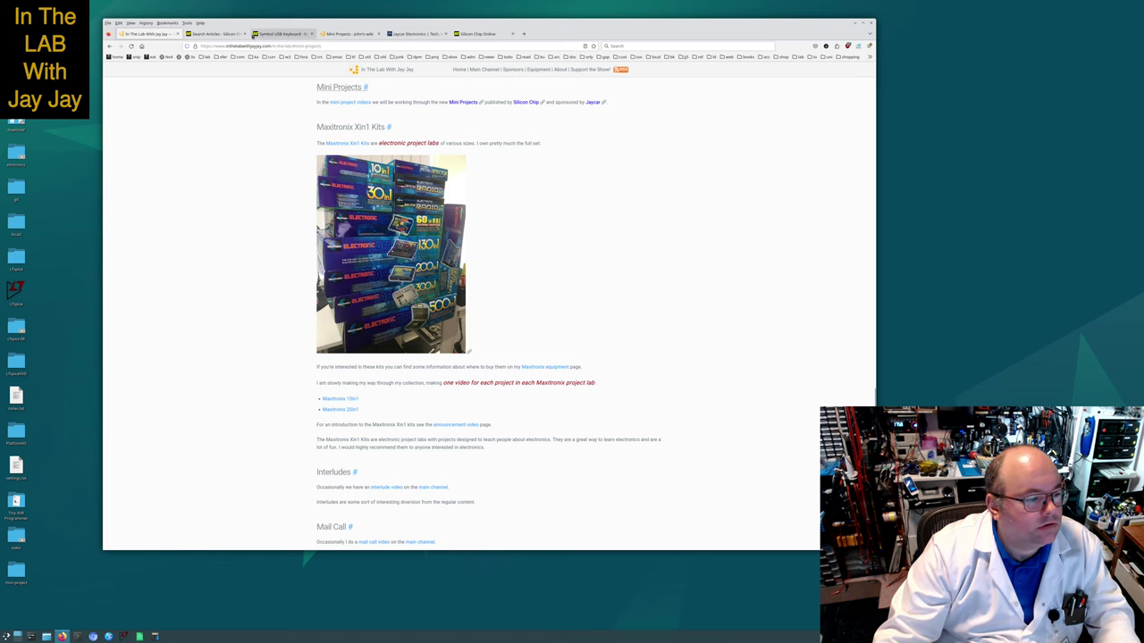
In a new tab, open John's wiki and go to the Mini Projects page.
{"action": "left_click_drag", "start_coordinate": [561, 38], "coordinate": [558, 39]}
{"action": "left_click", "coordinate": [521, 35]}
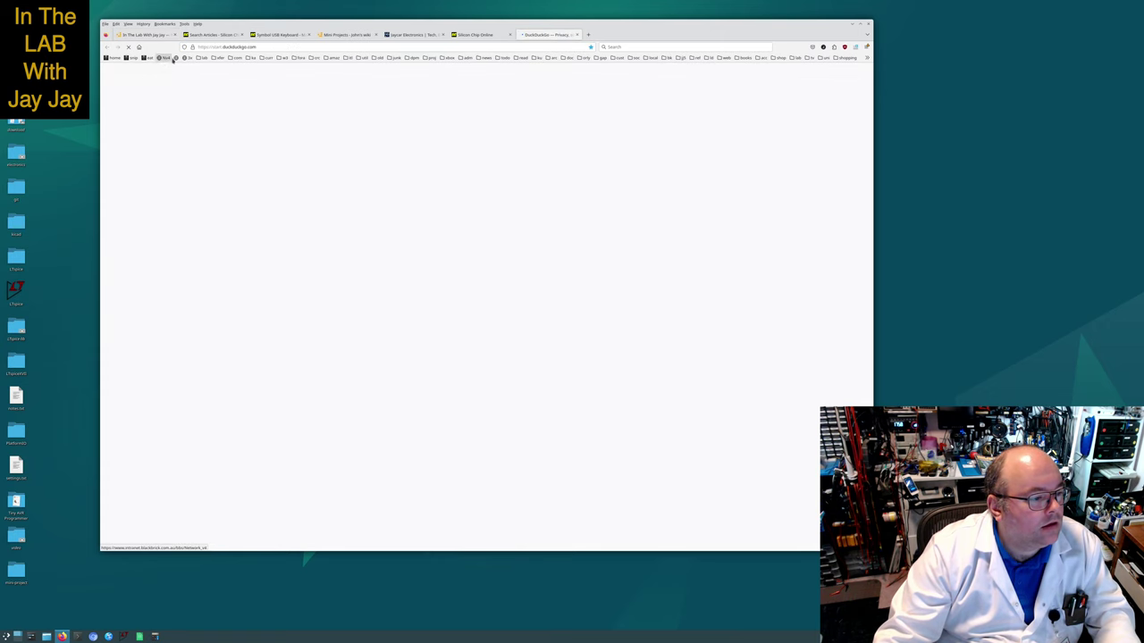
{"action": "left_click", "coordinate": [202, 57]}
{"action": "left_click", "coordinate": [226, 92]}
{"action": "scroll", "coordinate": [429, 335], "scroll_direction": "down", "scroll_amount": 10}
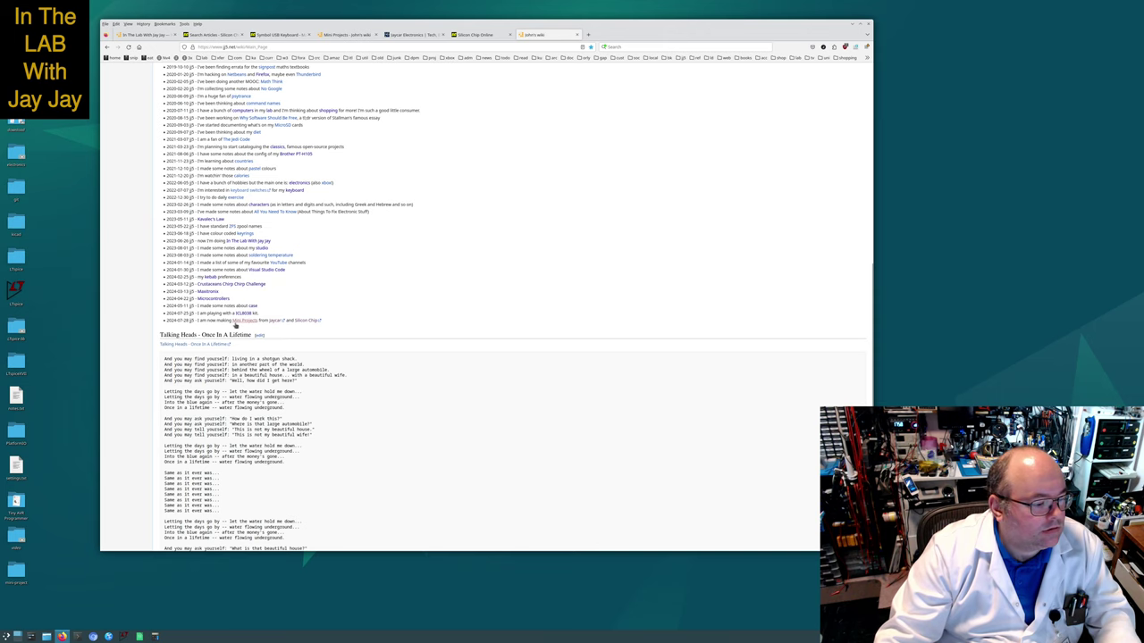
{"action": "left_click", "coordinate": [239, 321]}
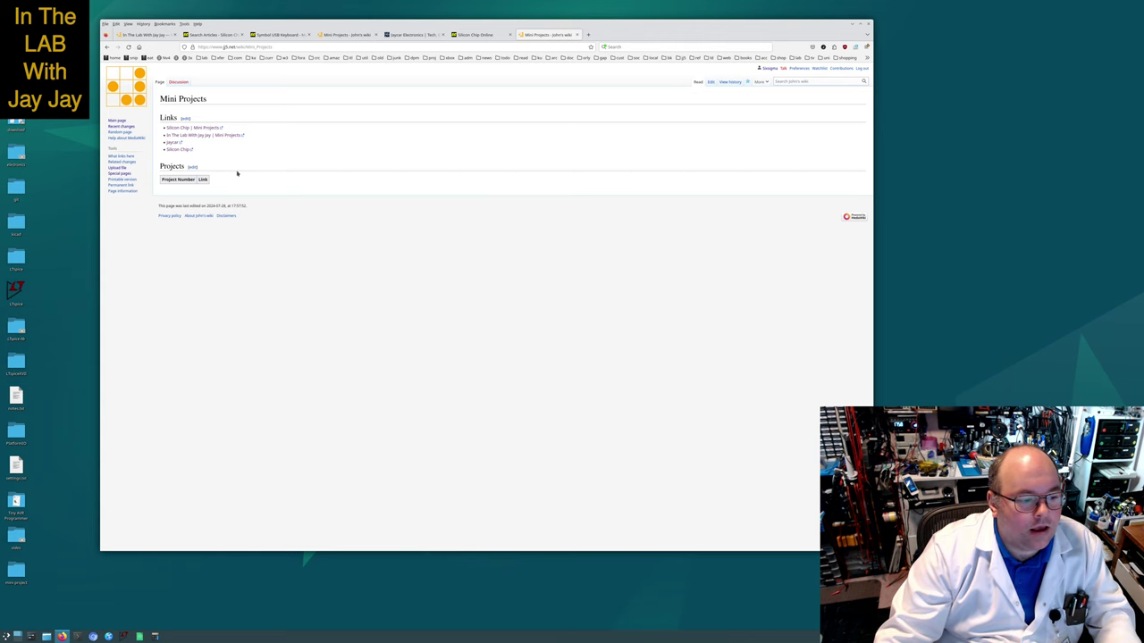
Rename the header to Project, add a JMP001 row with the Symbol USB Keyboard link, and save.
{"action": "left_click", "coordinate": [192, 167]}
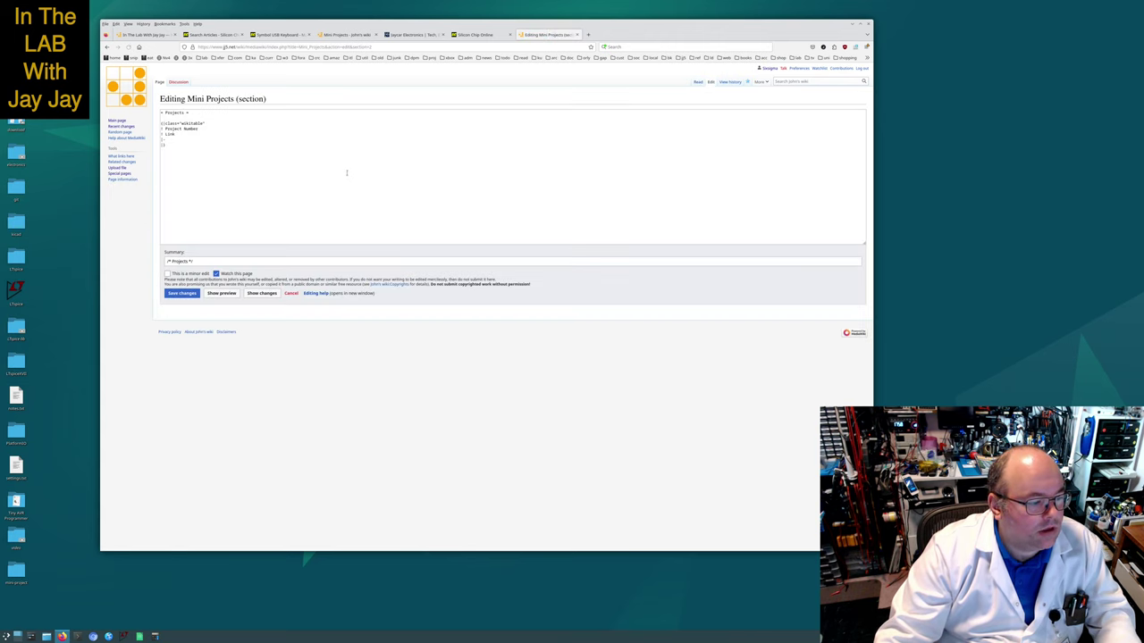
{"action": "left_click", "coordinate": [367, 211]}
{"action": "key", "text": "ctrl+shift+Left"}
{"action": "key", "text": "BackSpace"}
{"action": "key", "text": "Return"}
{"action": "type", "text": "| [[MP001]]"}
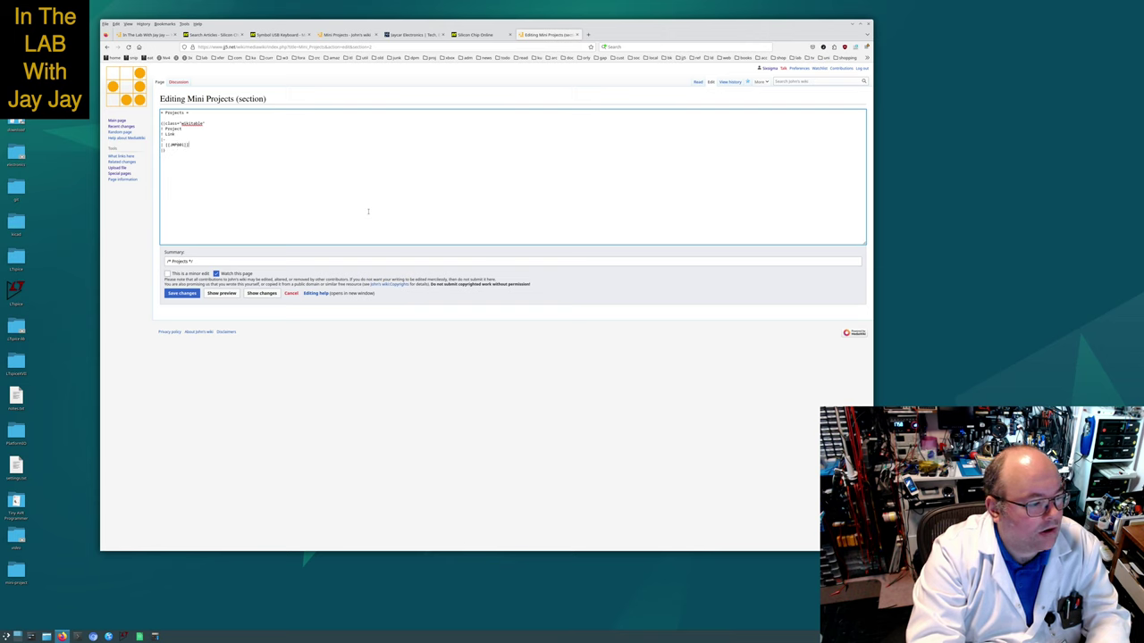
{"action": "key", "text": "Return"}
{"action": "key", "text": "ctrl+v"}
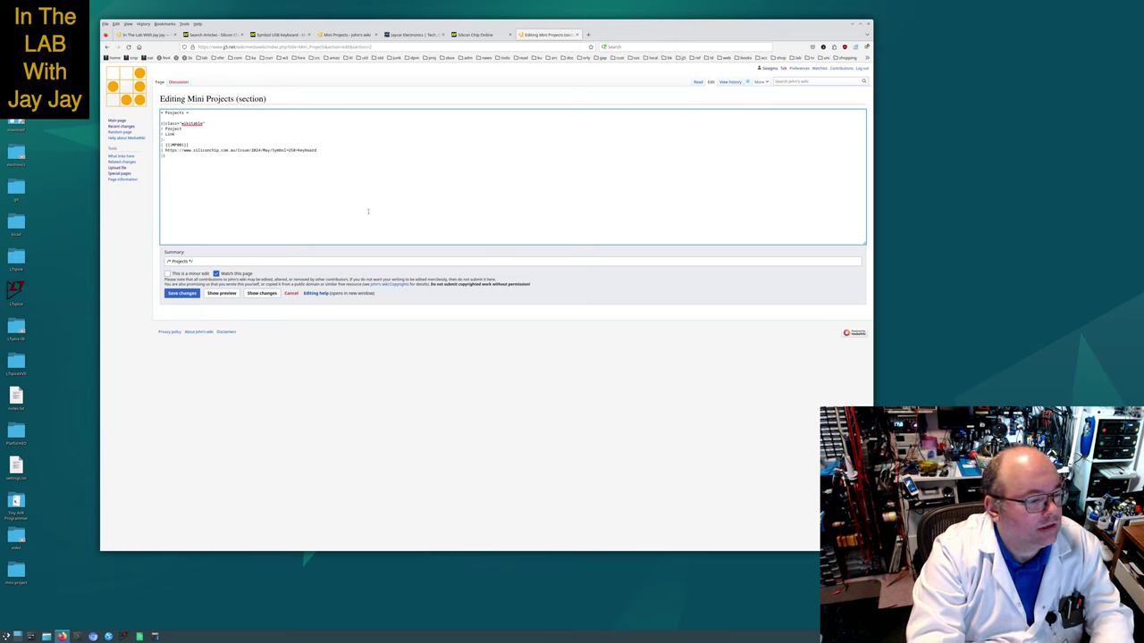
{"action": "key", "text": "Tab"}
{"action": "key", "text": "Return"}
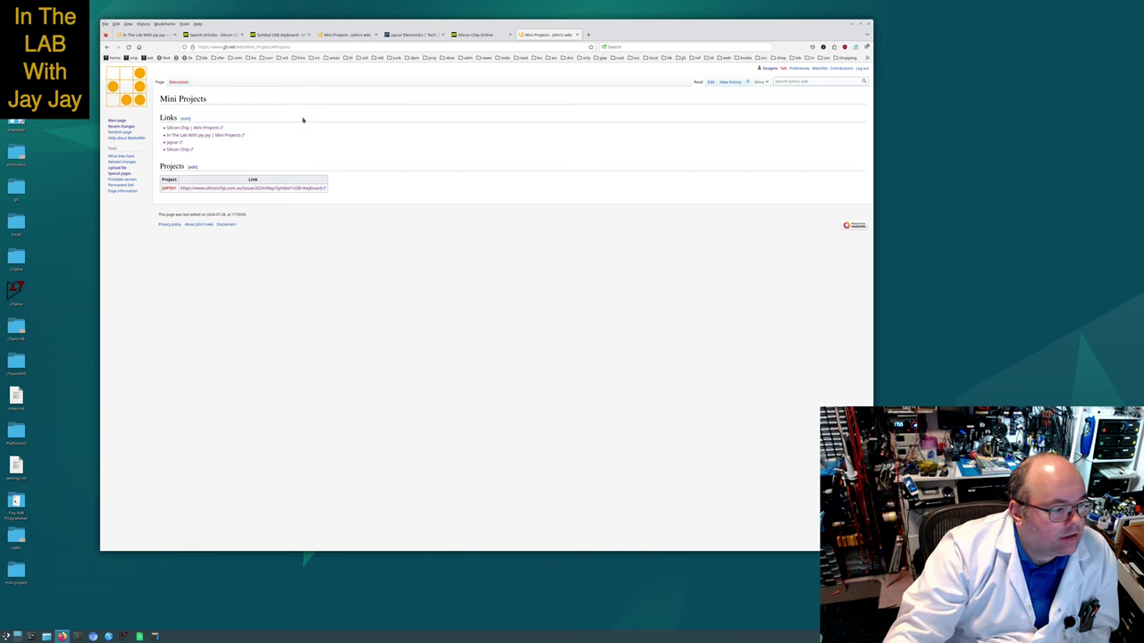
Create the JMP001 page reading 'This is one of the [[Mini Projects]]', then reopen Mini Projects for editing.
{"action": "left_click", "coordinate": [169, 188]}
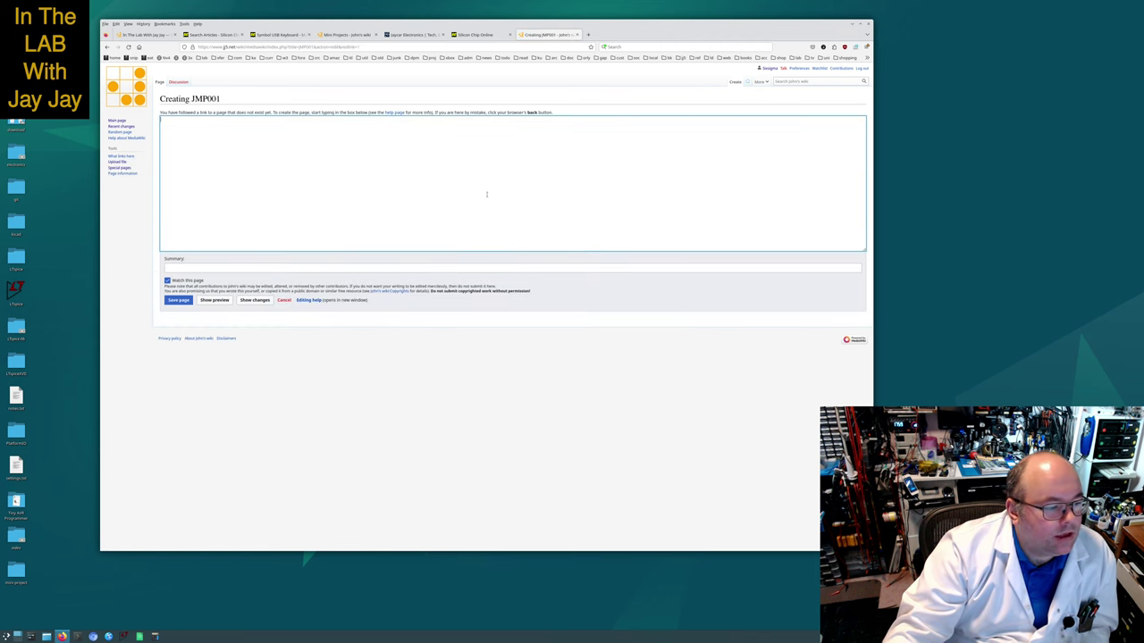
{"action": "type", "text": "You"}
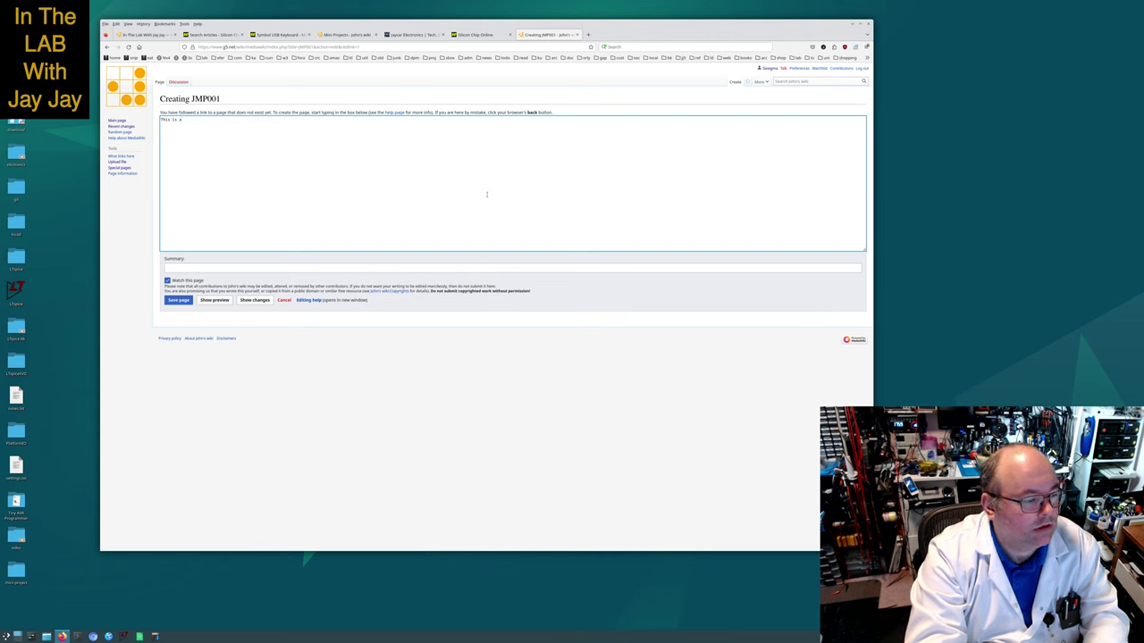
{"action": "type", "text": "Micro"}
{"action": "type", "text": "roject"}
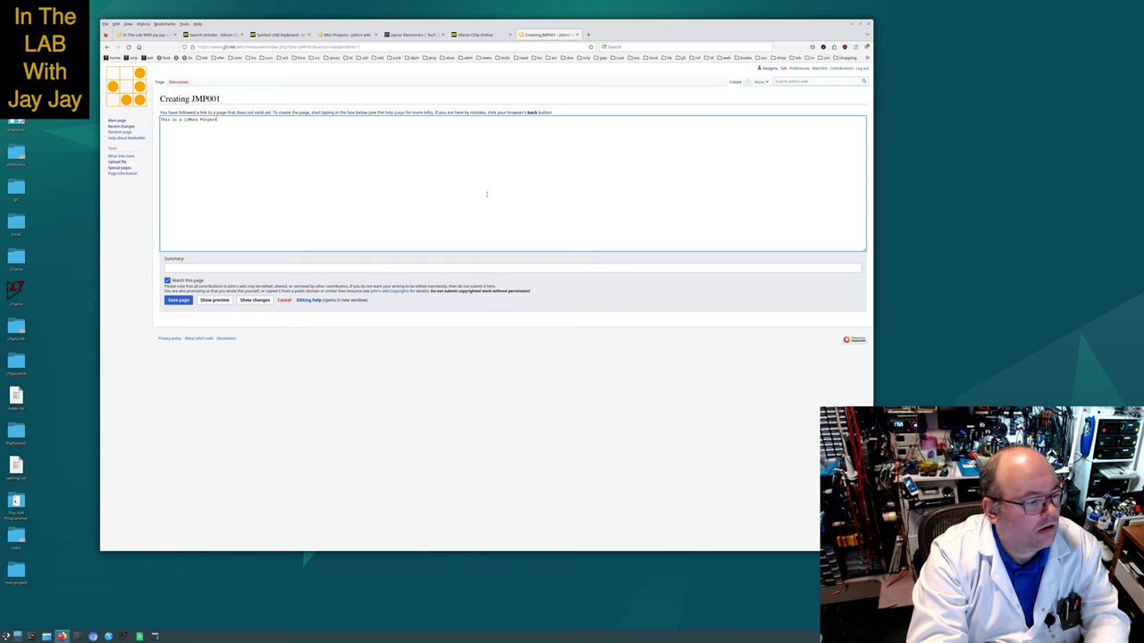
{"action": "key", "text": "BackSpace"}
{"action": "key", "text": "BackSpace"}
{"action": "key", "text": "BackSpace"}
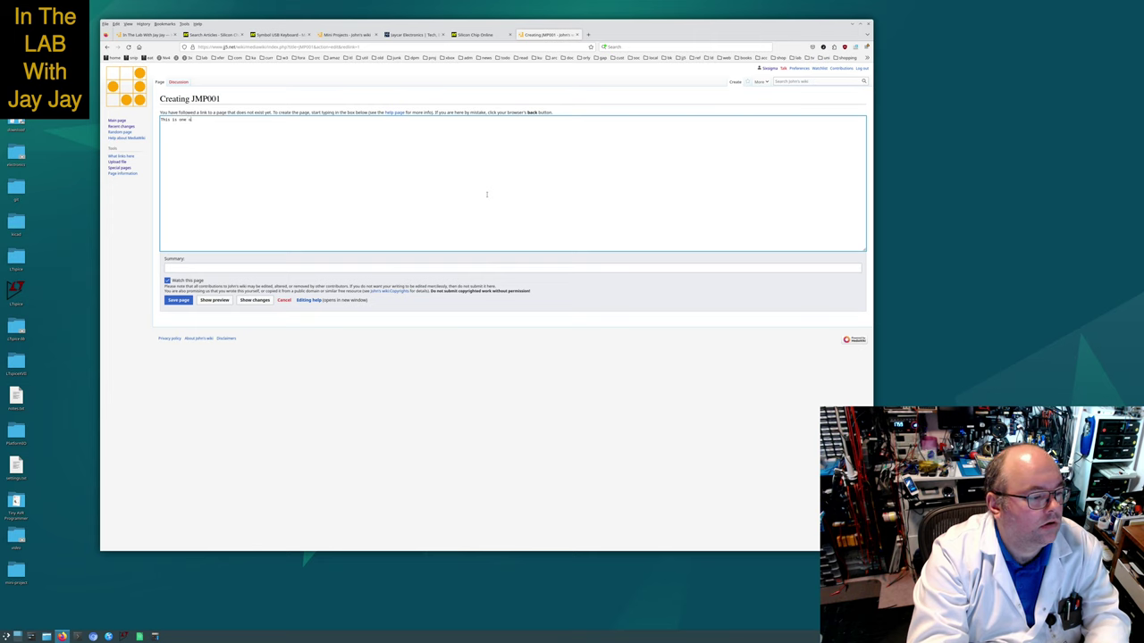
{"action": "type", "text": "f the [[Mini Projects"}
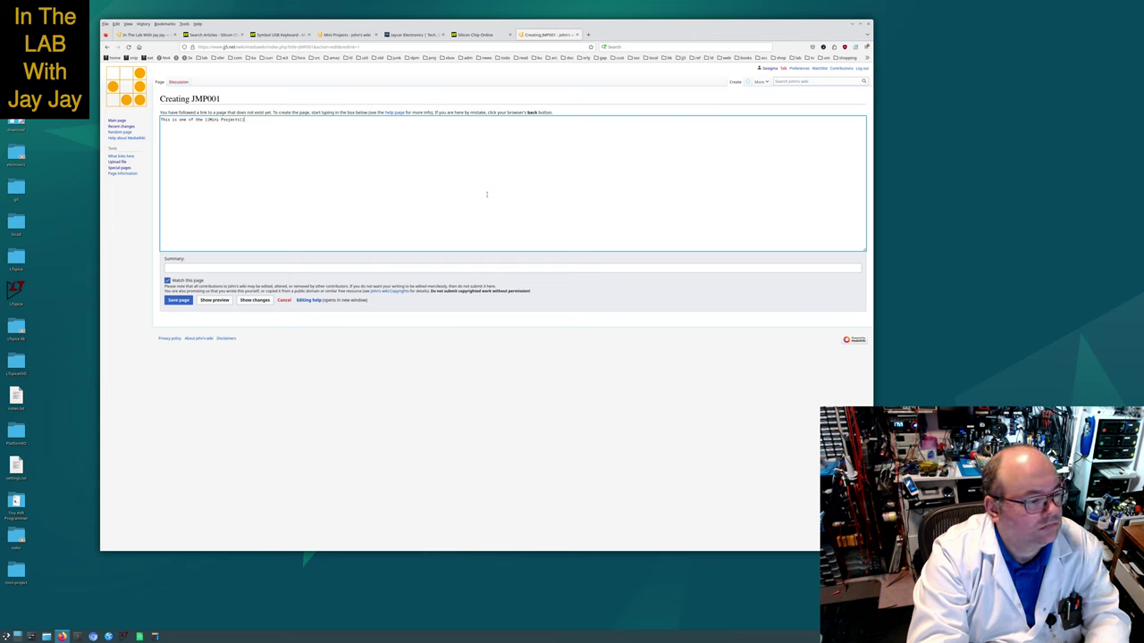
{"action": "key", "text": "Tab"}
{"action": "key", "text": "Return"}
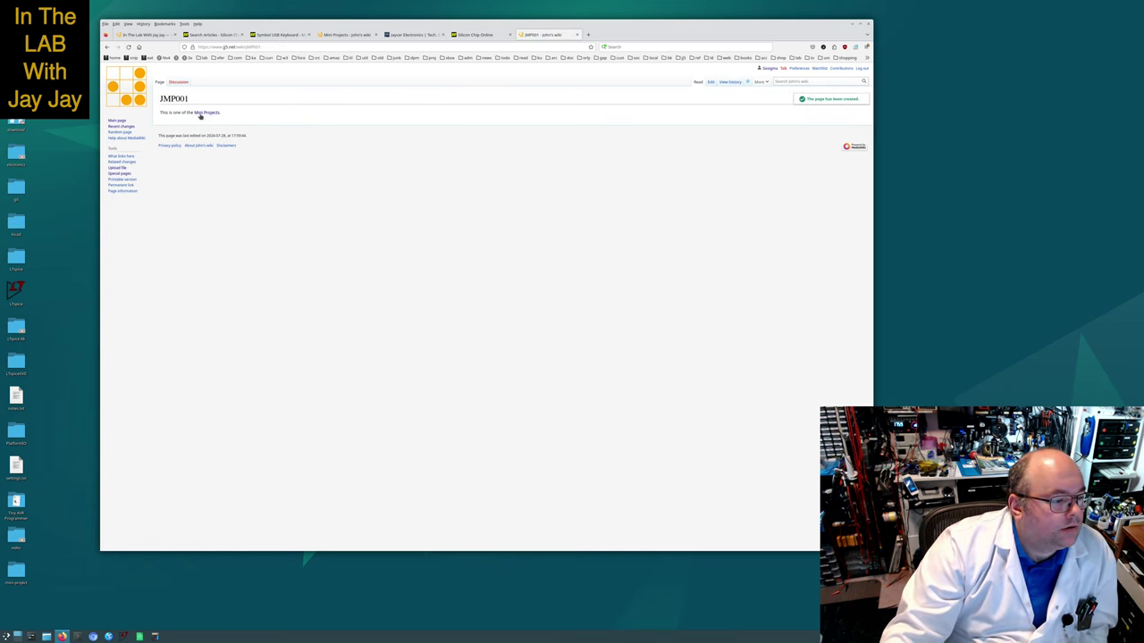
{"action": "left_click", "coordinate": [205, 112]}
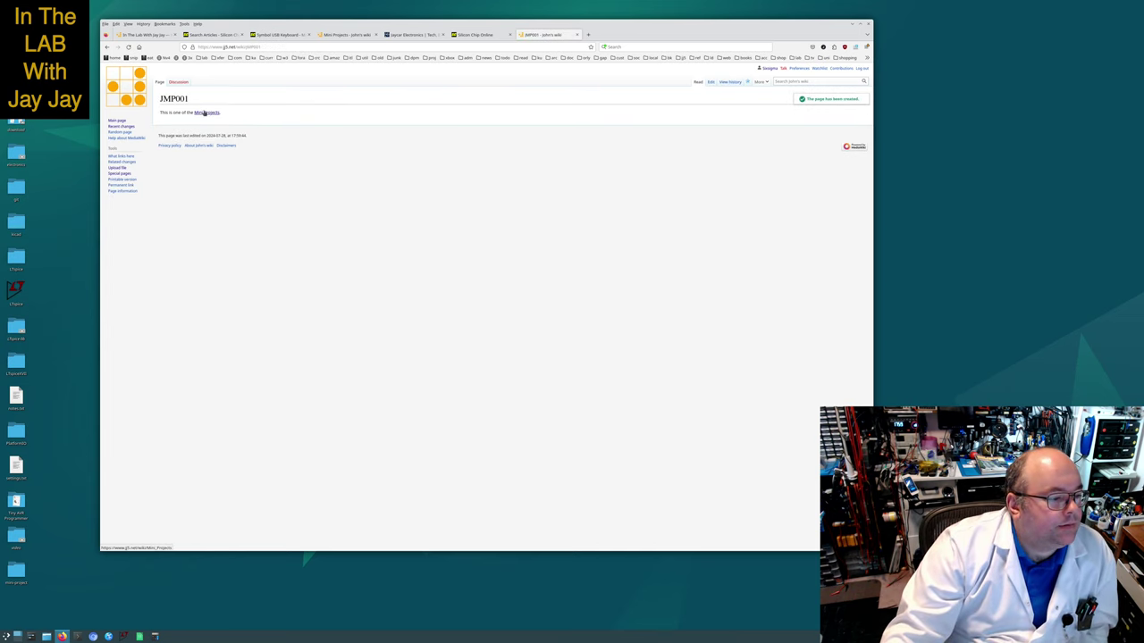
{"action": "left_click", "coordinate": [710, 81]}
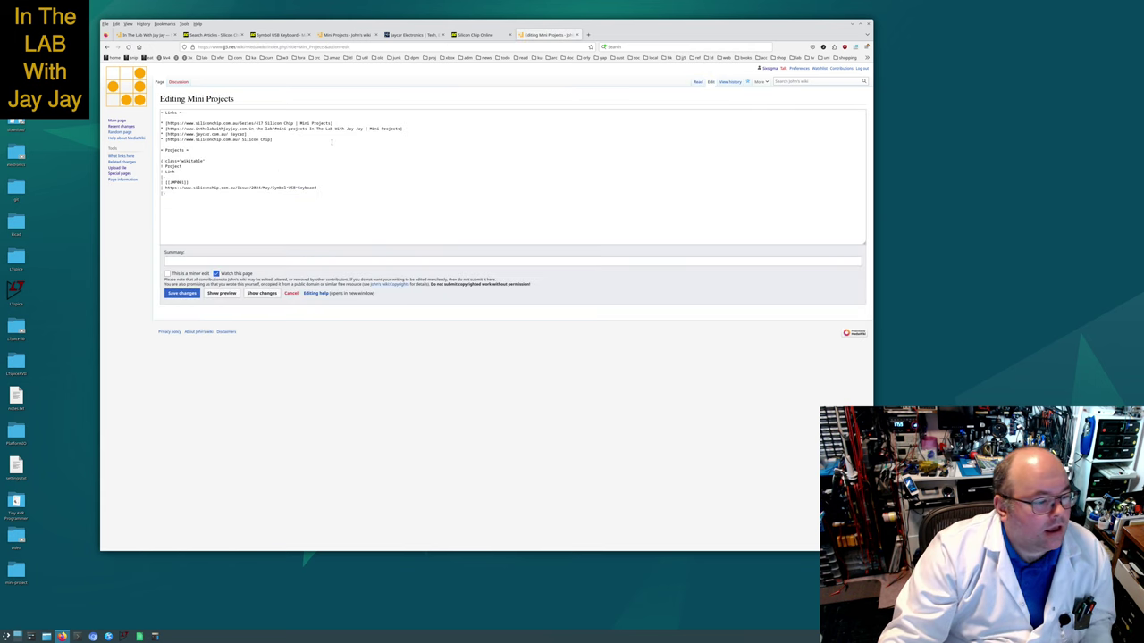
Add an intro sentence saying the page has information about the Silicon Chip and Jaycar Mini Projects.
{"action": "left_click", "coordinate": [379, 198]}
{"action": "key", "text": "Return"}
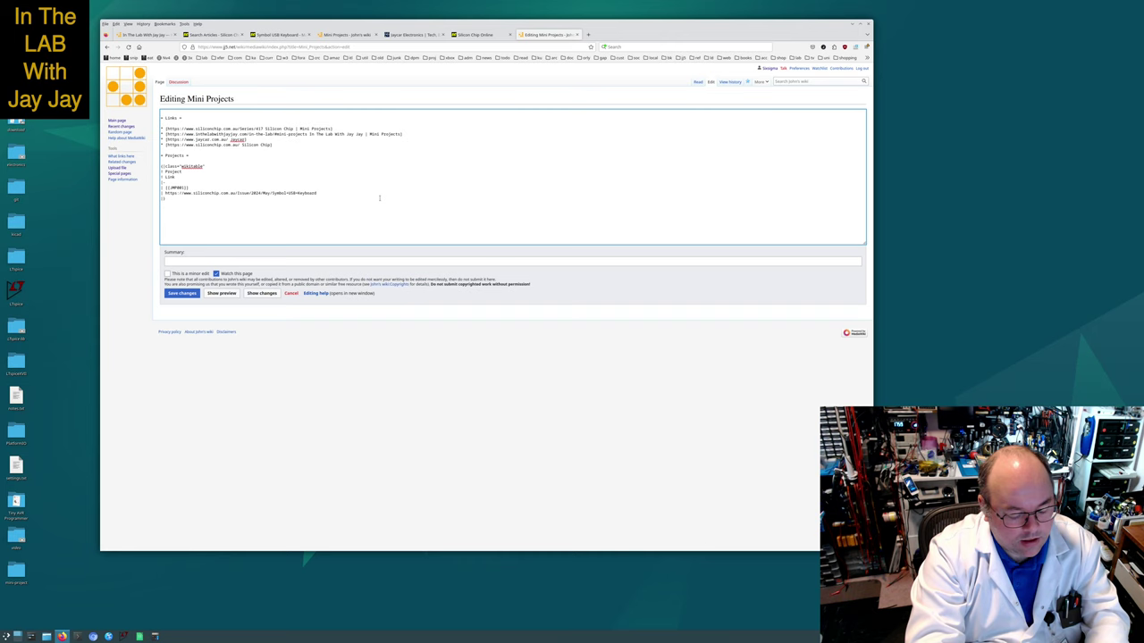
{"action": "type", "text": "This page has in"}
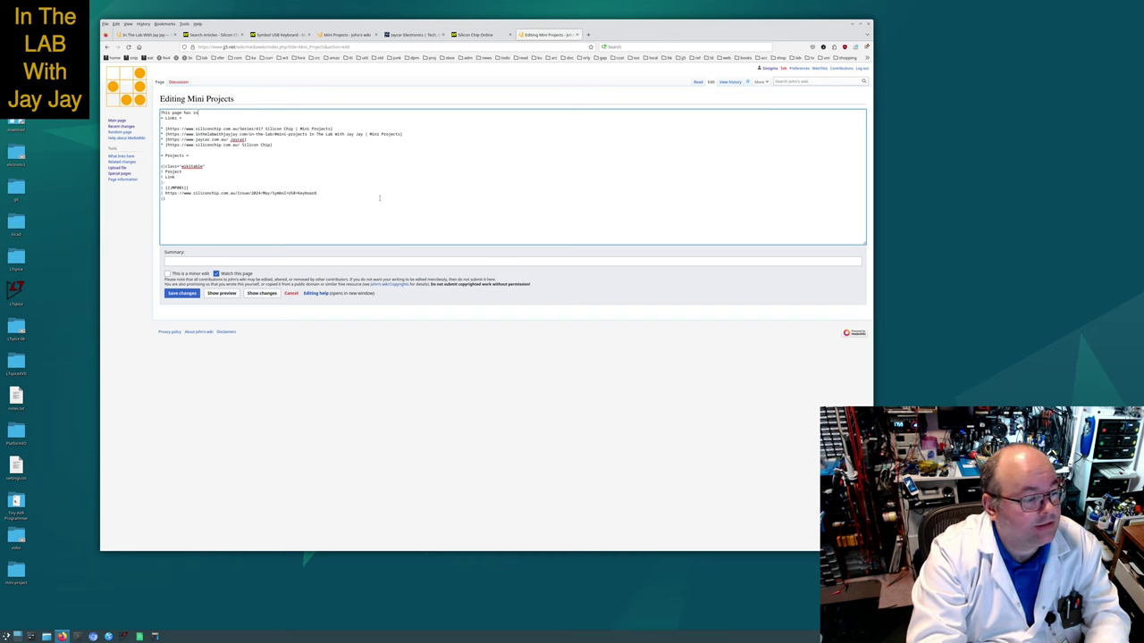
{"action": "type", "text": "orm"}
{"action": "key", "text": "BackSpace"}
{"action": "key", "text": "BackSpace"}
{"action": "key", "text": "BackSpace"}
{"action": "type", "text": "ation about the S"}
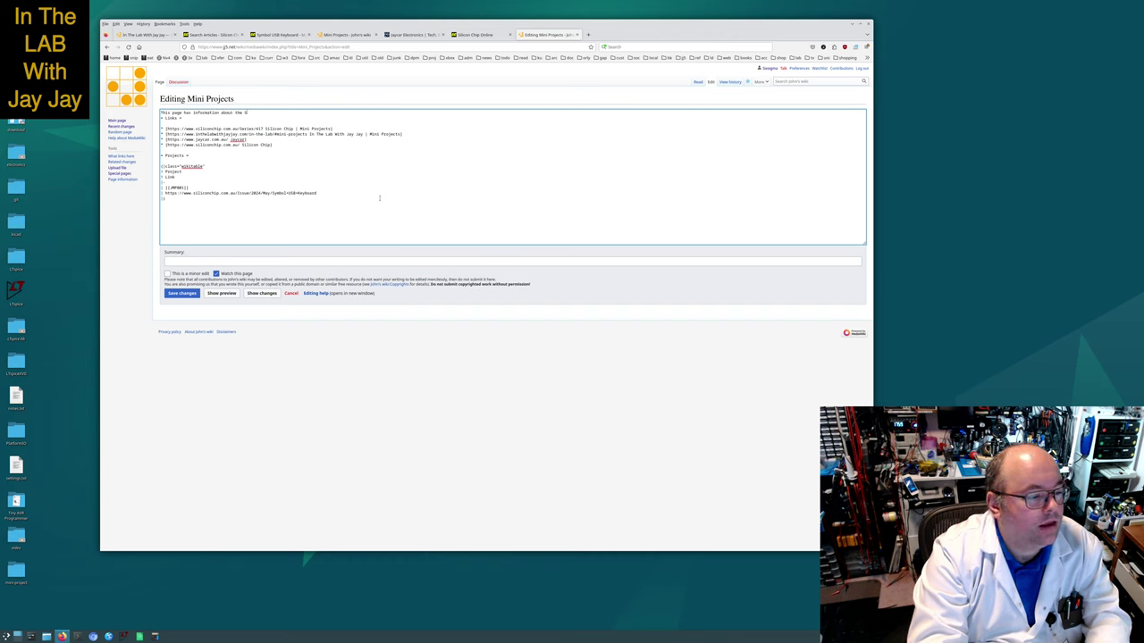
{"action": "type", "text": "ilicon Ch"}
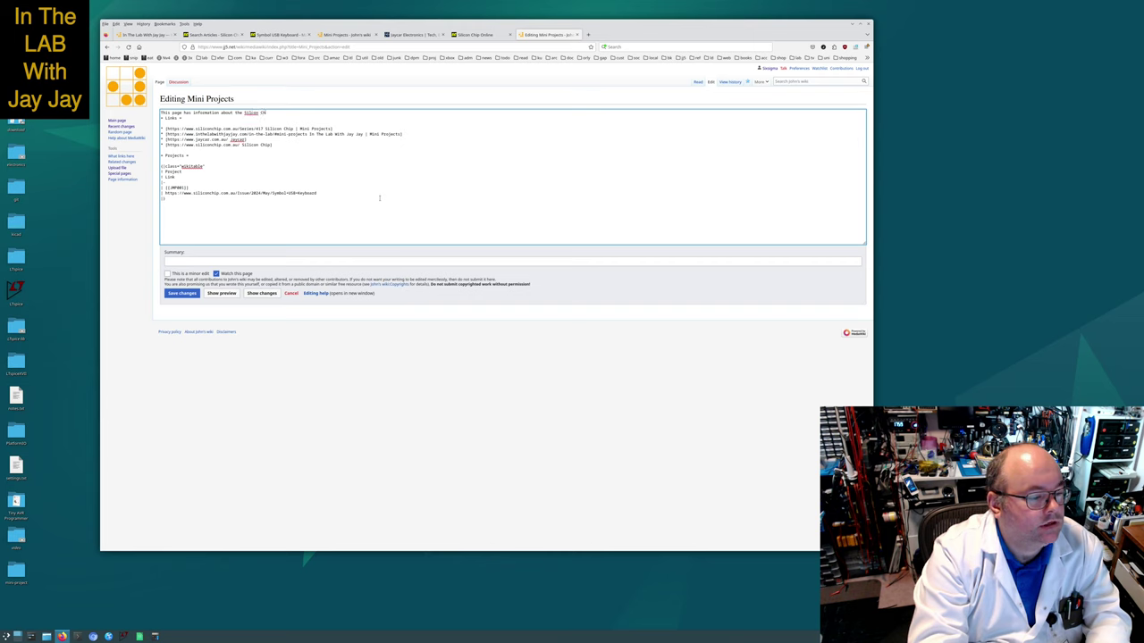
{"action": "key", "text": "BackSpace"}
{"action": "key", "text": "BackSpace"}
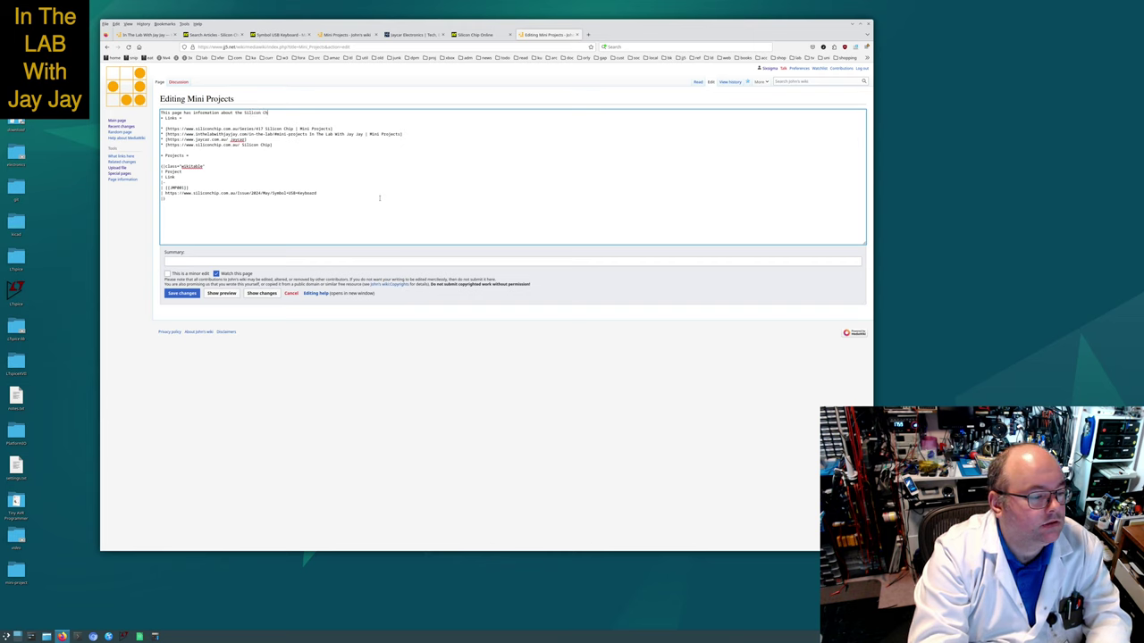
{"action": "type", "text": "ip"}
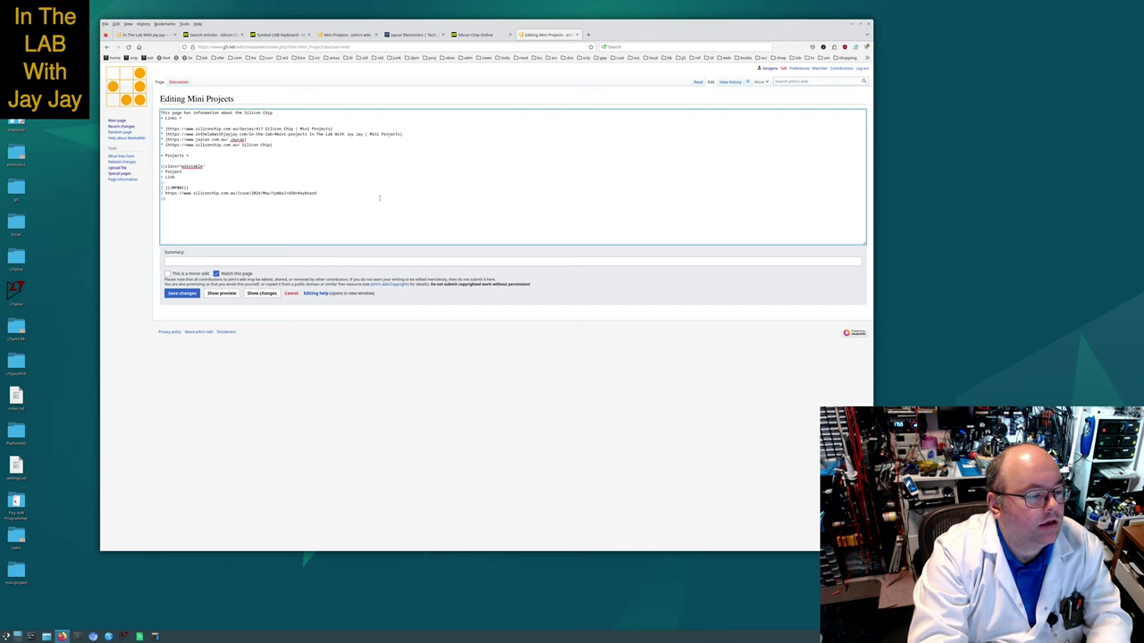
{"action": "type", "text": " an and Jaycar Mini p"}
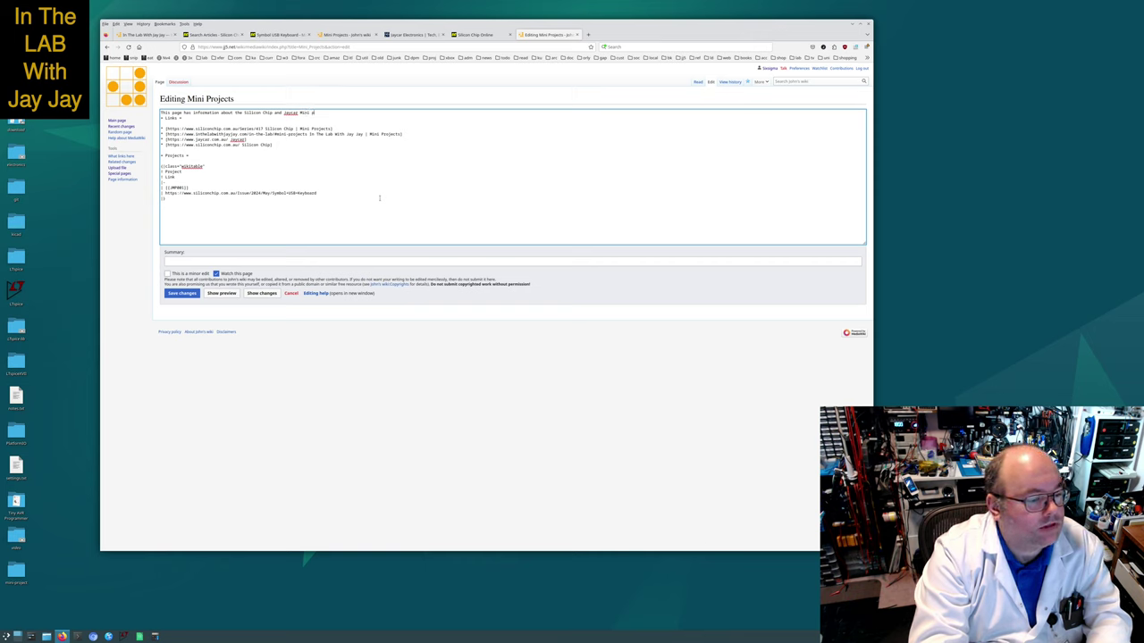
{"action": "type", "text": "ojects"}
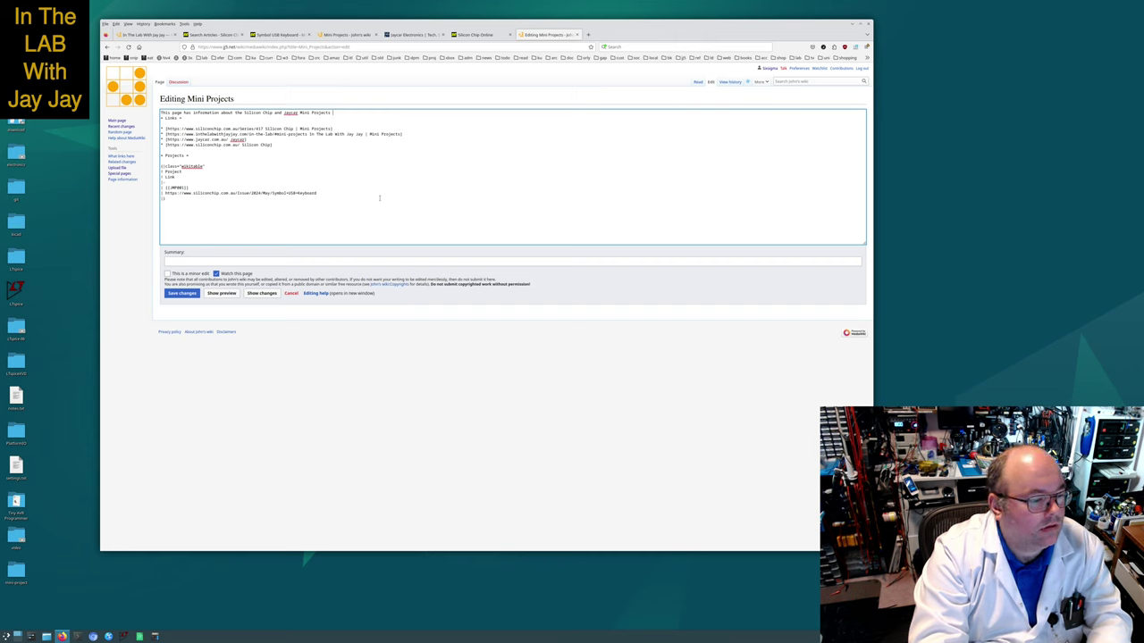
{"action": "key", "text": "Return"}
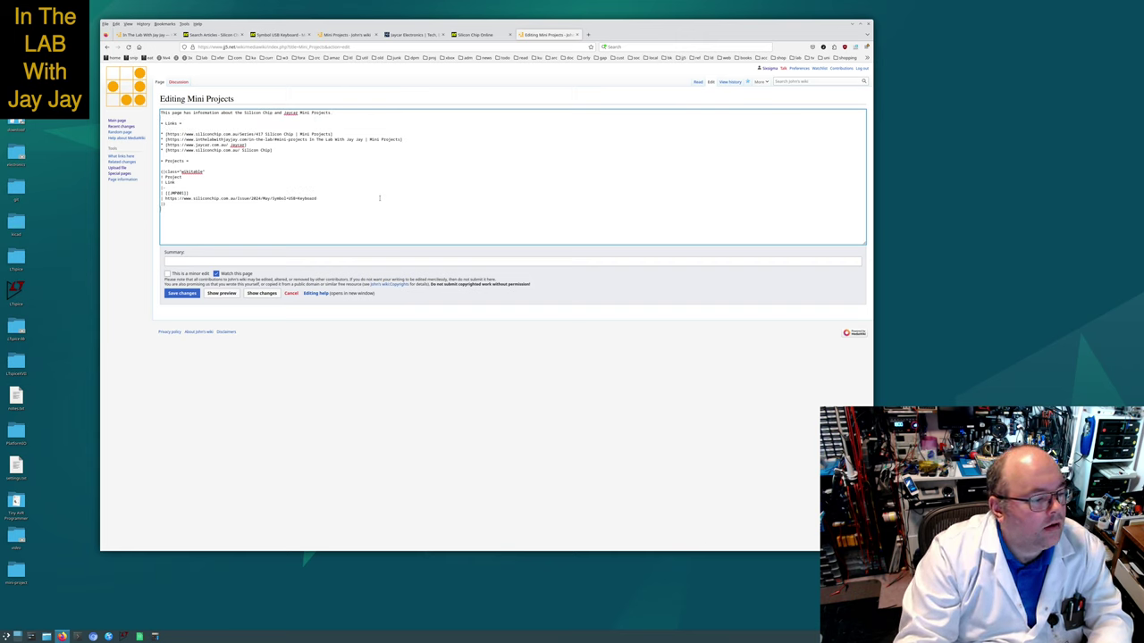
Rename the Data column header to Issue and add an empty issue cell line to the project row.
{"action": "key", "text": "Return"}
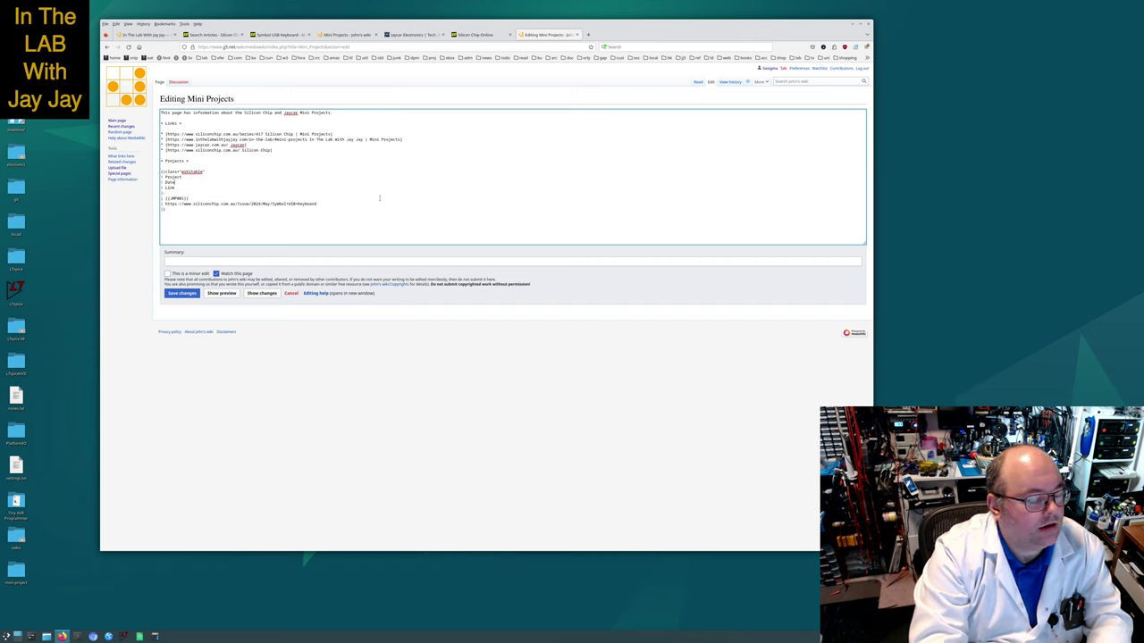
{"action": "key", "text": "BackSpace"}
{"action": "key", "text": "BackSpace"}
{"action": "key", "text": "BackSpace"}
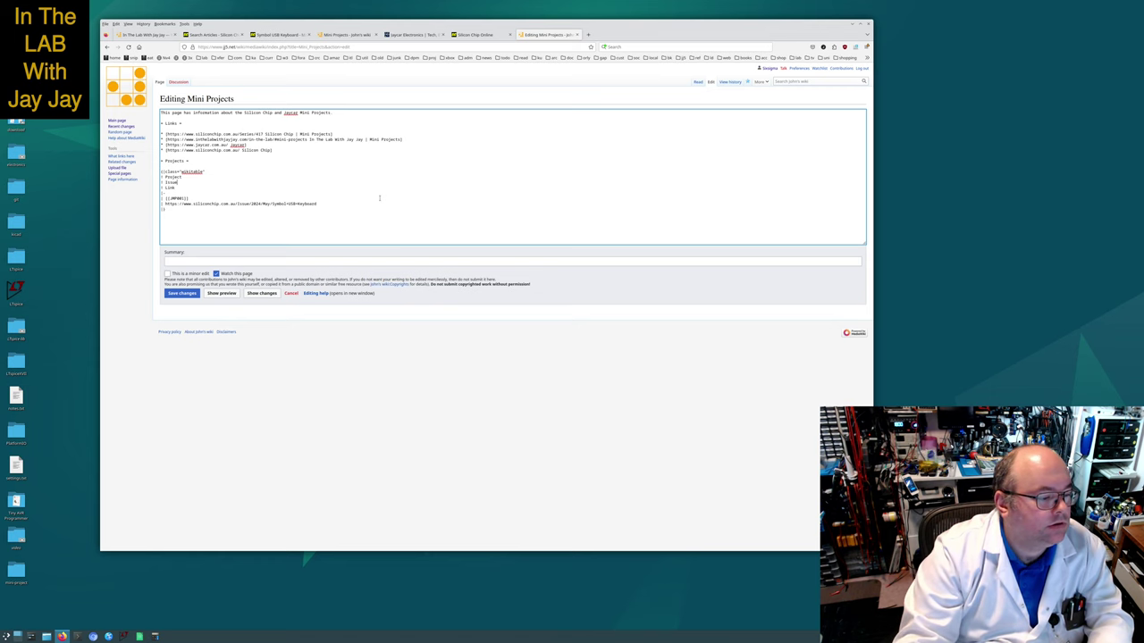
{"action": "key", "text": "Return"}
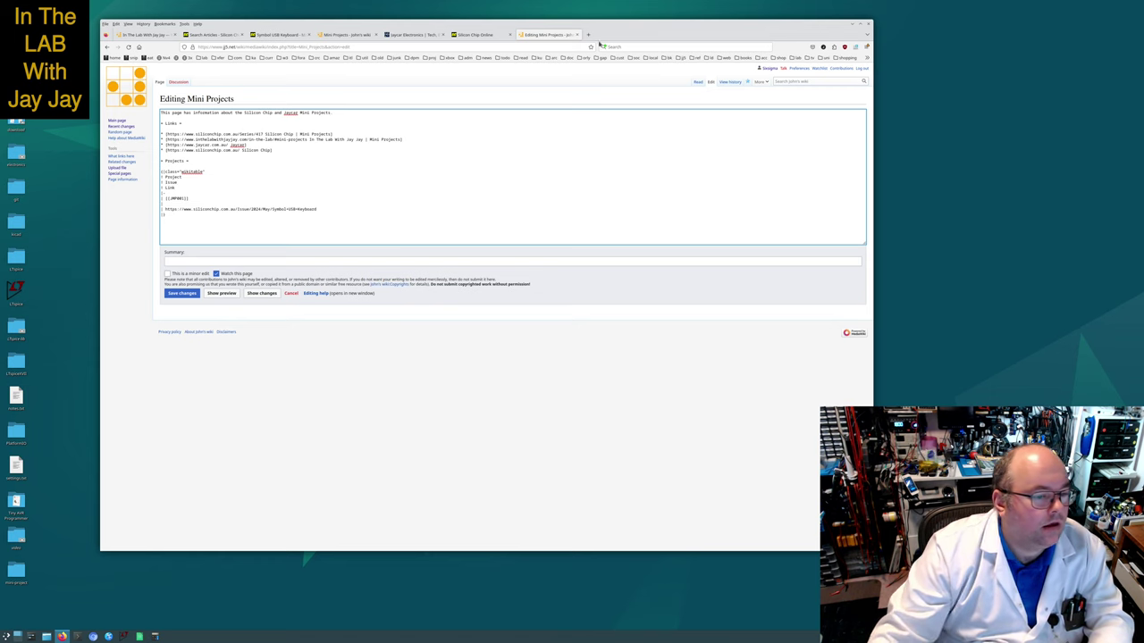
{"action": "left_click", "coordinate": [478, 35]}
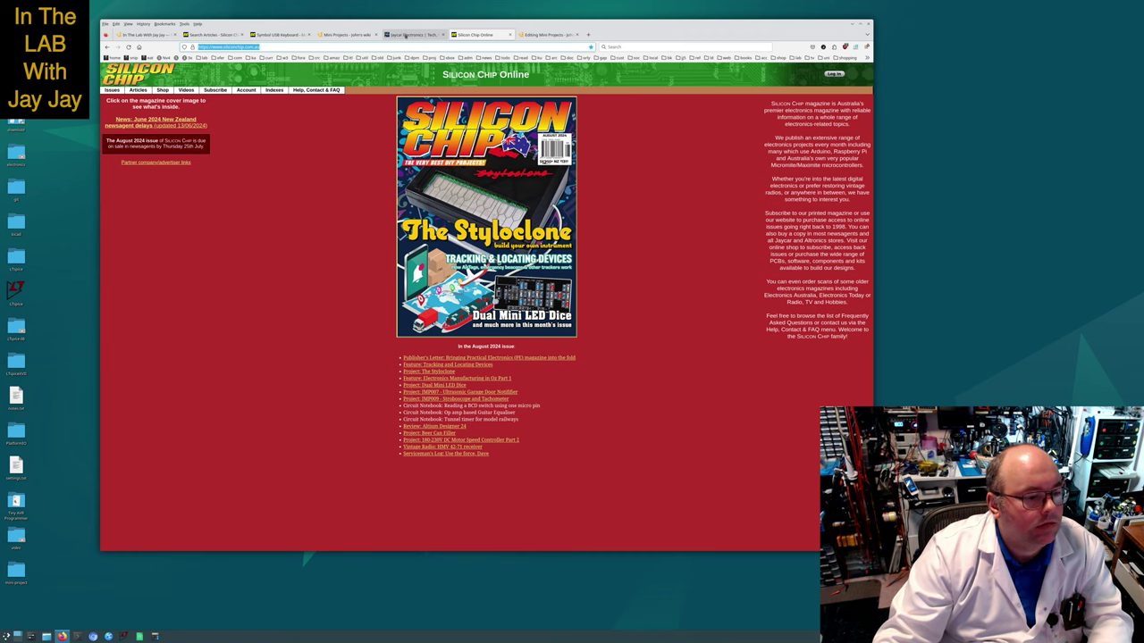
{"action": "left_click", "coordinate": [348, 35]}
{"action": "left_click", "coordinate": [282, 34]}
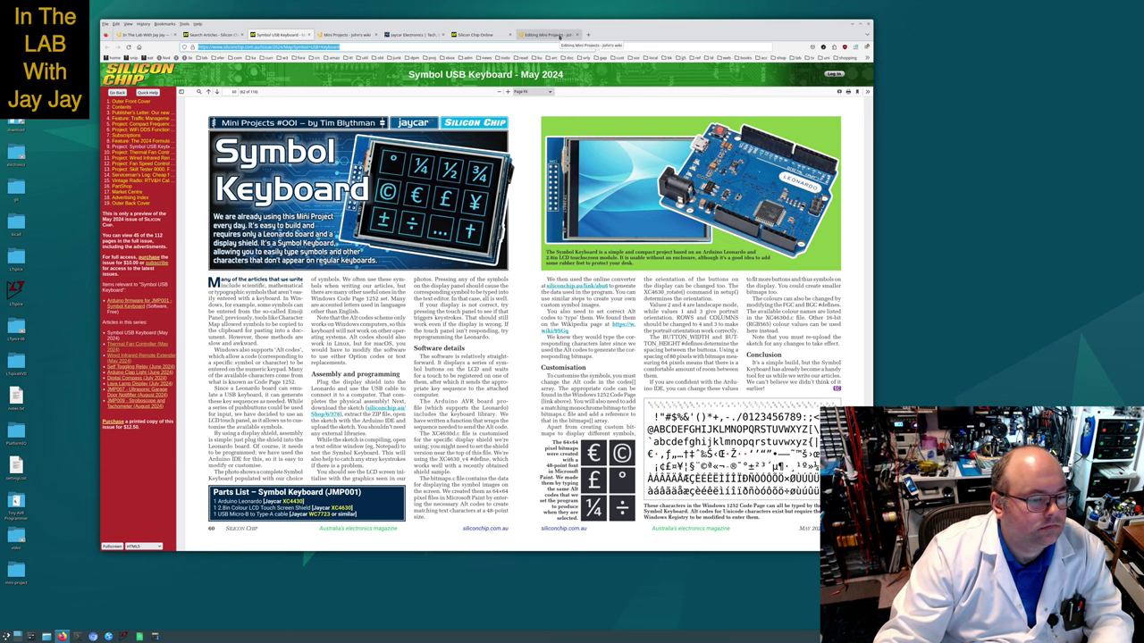
{"action": "left_click", "coordinate": [559, 36]}
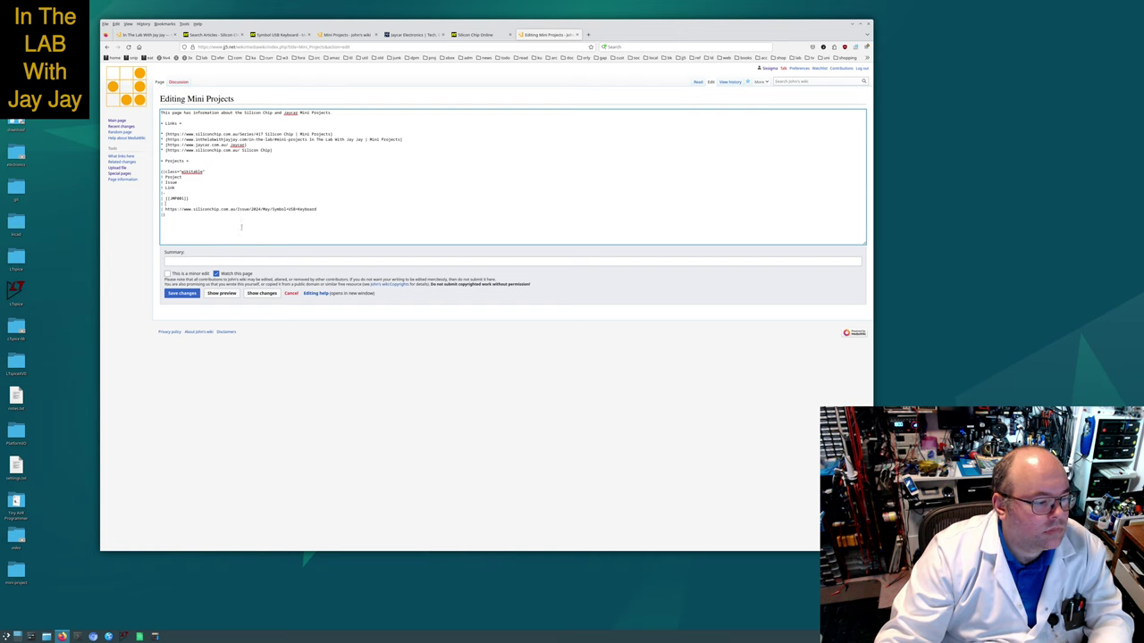
Enter issue May 2024, make the URL a 'Symbol USB Keyboard' link, and save the page.
{"action": "type", "text": " May 2024"}
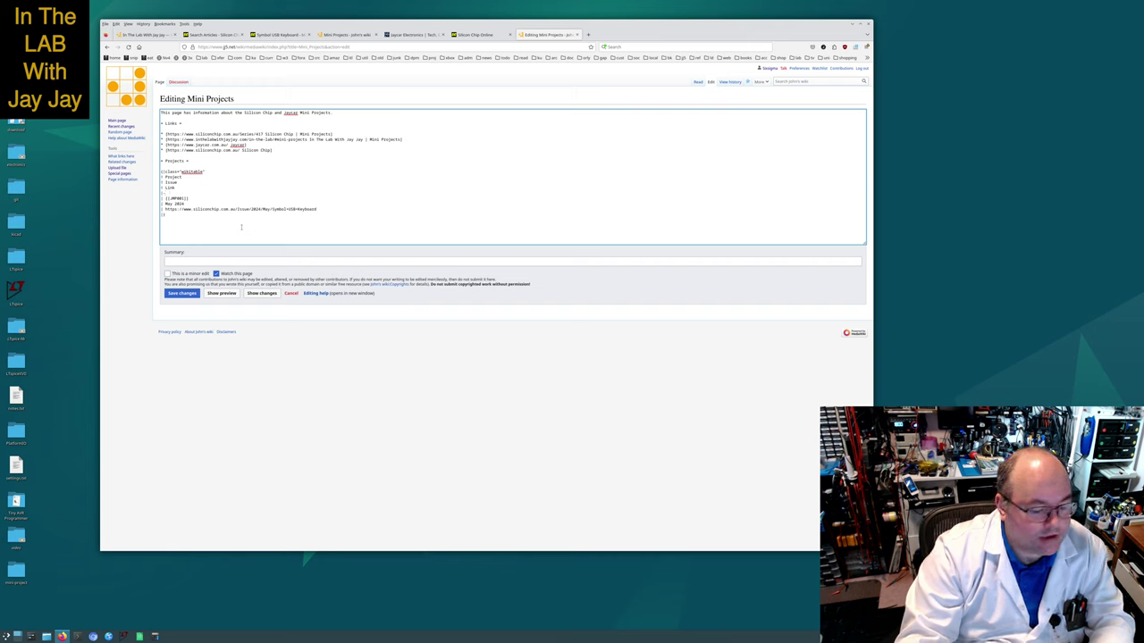
{"action": "type", "text": "["}
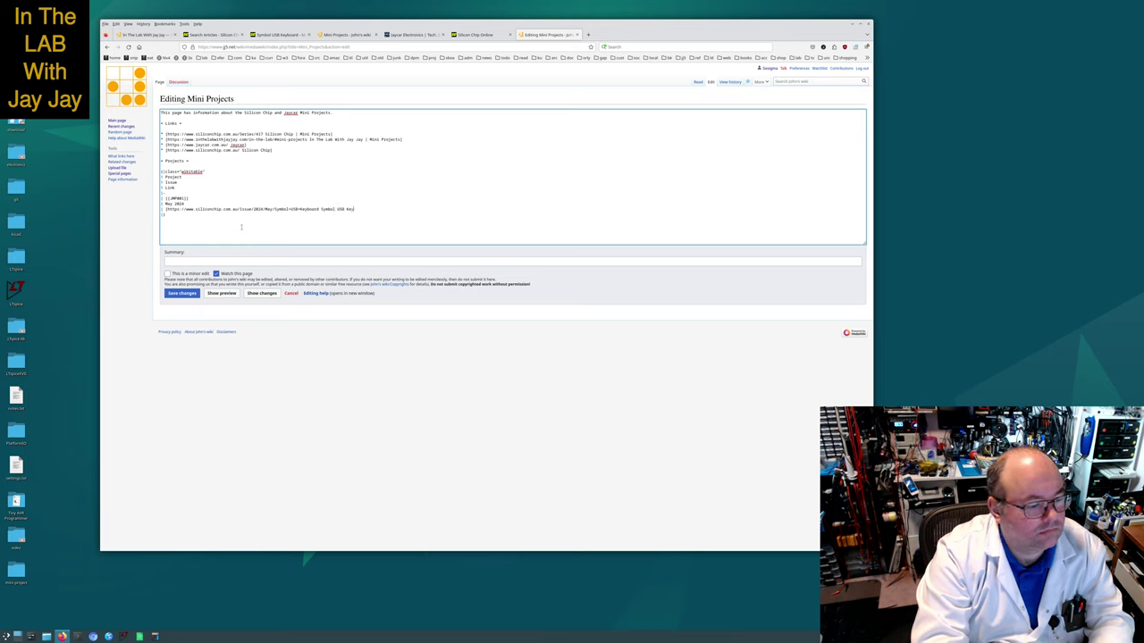
{"action": "key", "text": "Tab"}
{"action": "key", "text": "Return"}
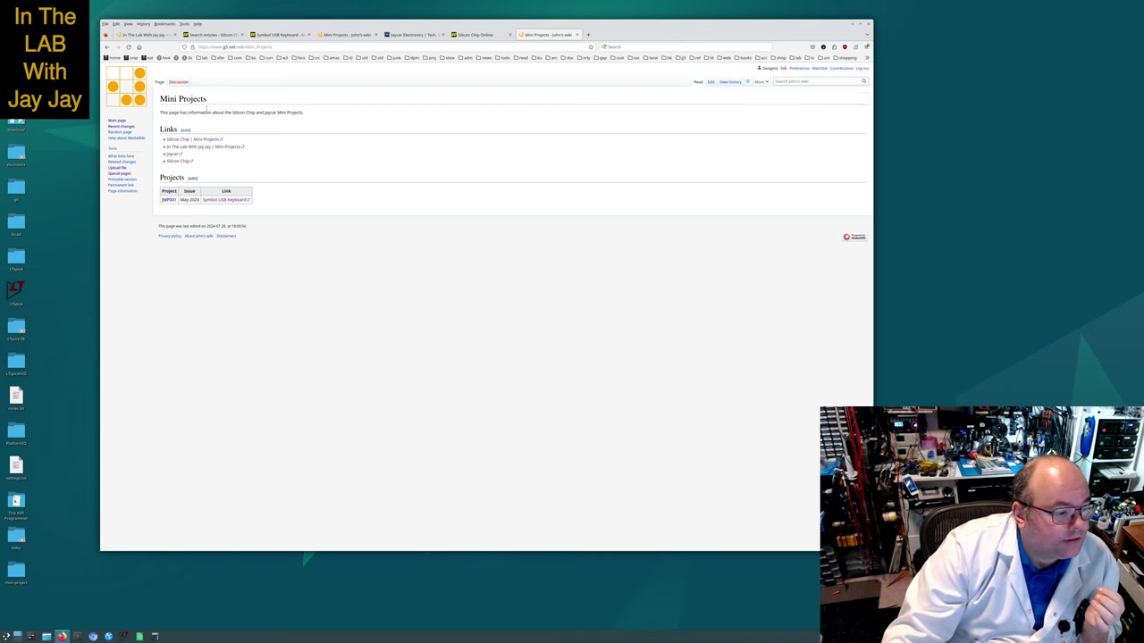
Append 'which we are making in [[In The Lab With Jay Jay]]' to the intro, save, and follow that link.
{"action": "double_click", "coordinate": [174, 99]}
{"action": "left_click", "coordinate": [180, 120]}
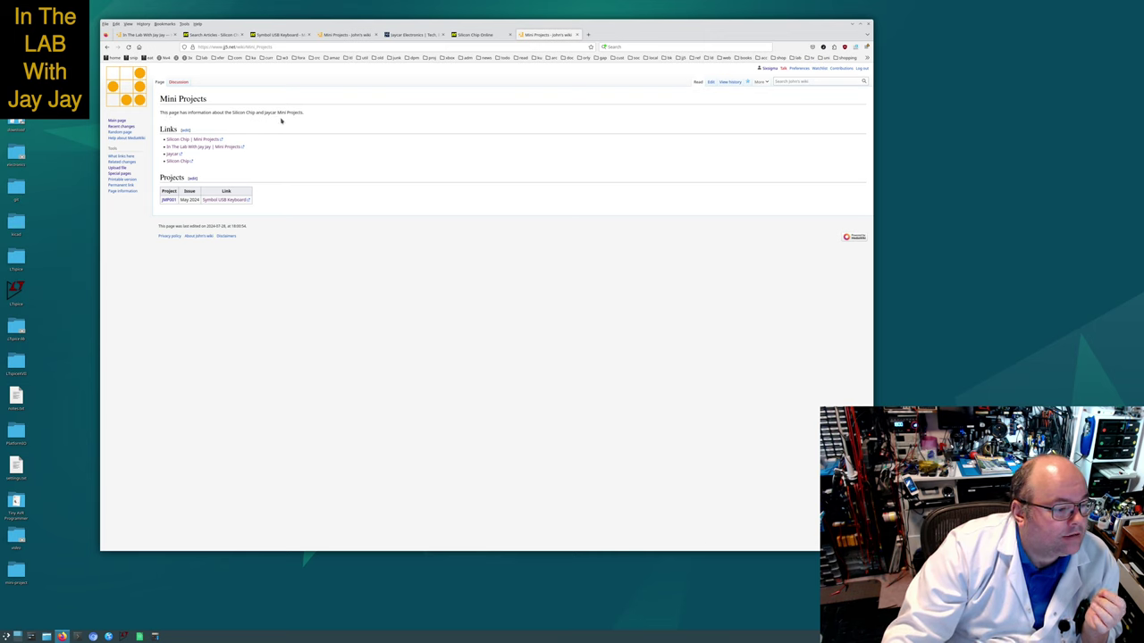
{"action": "left_click", "coordinate": [710, 81]}
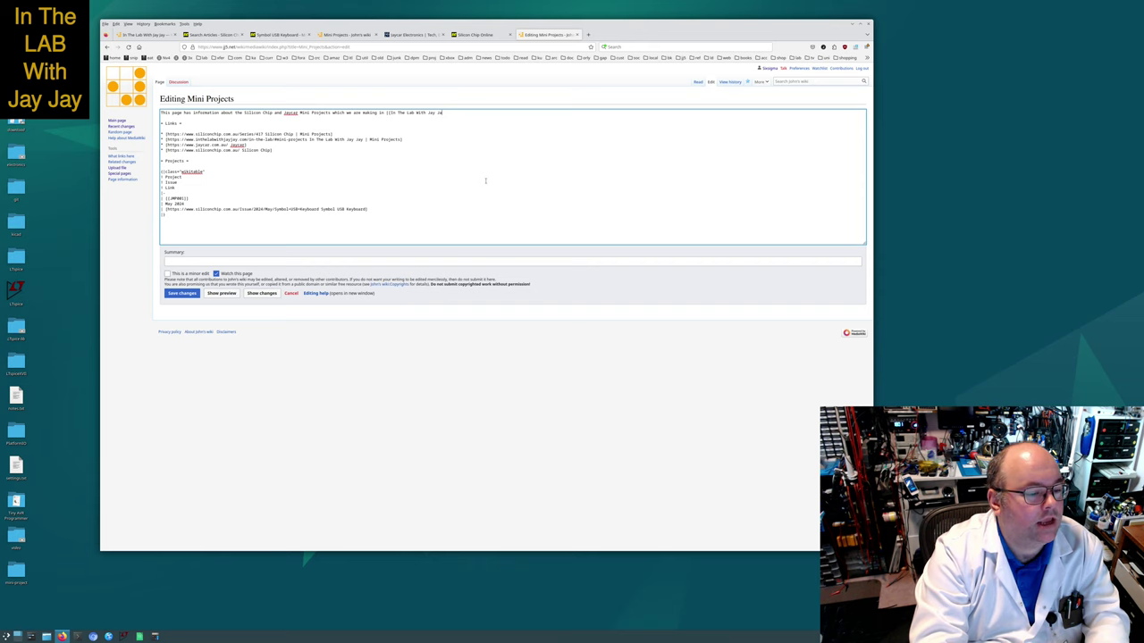
{"action": "key", "text": "alt+shift+s"}
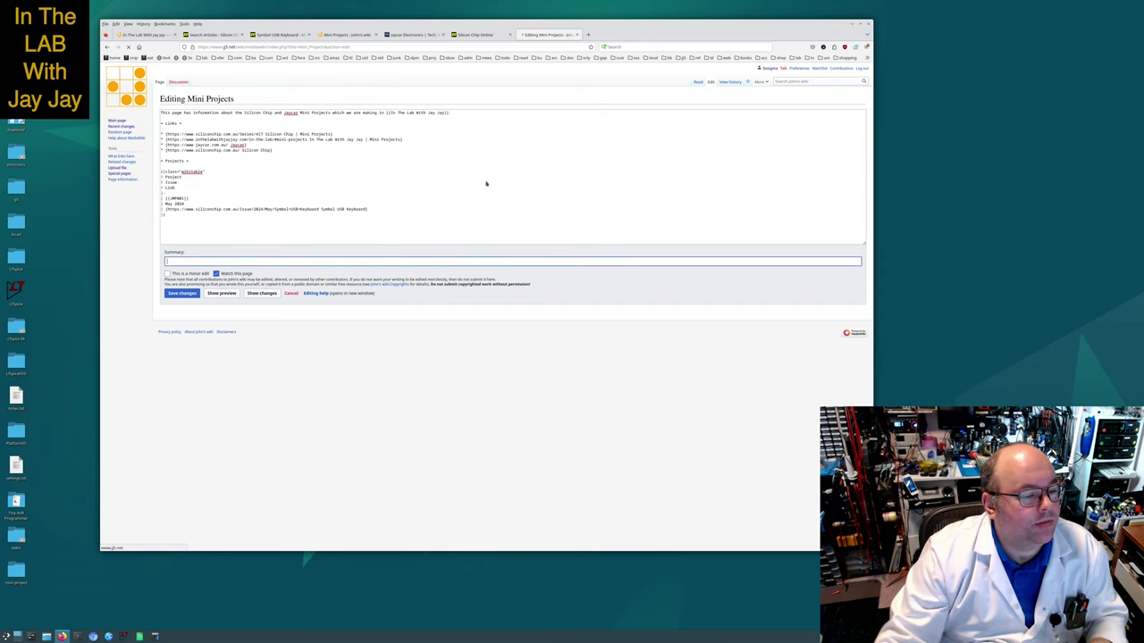
{"action": "left_click", "coordinate": [386, 112]}
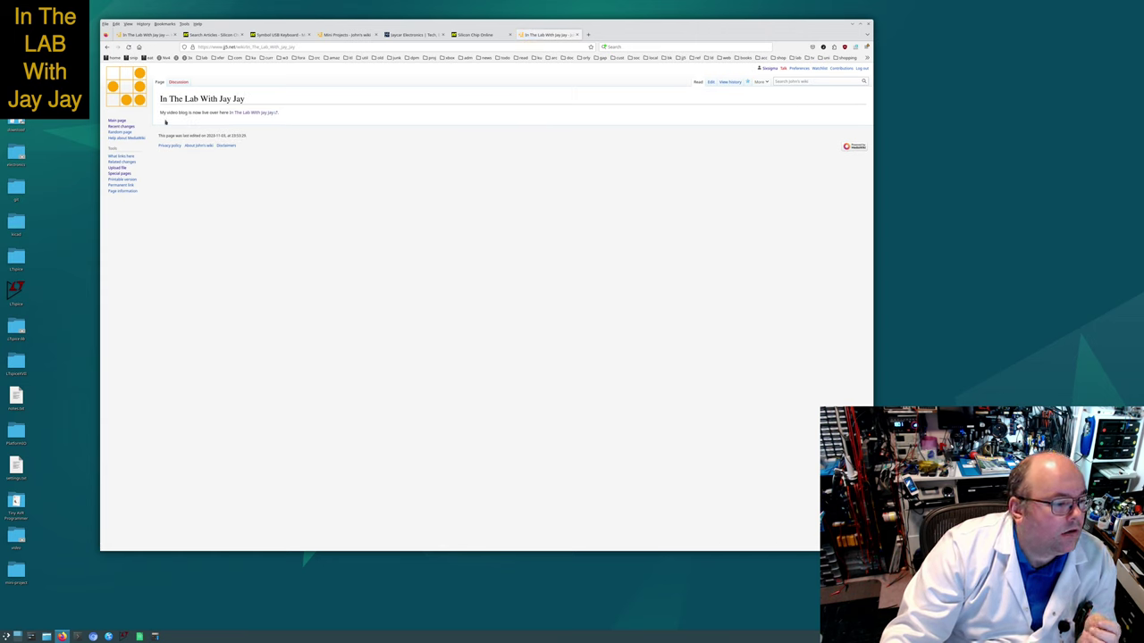
{"action": "left_click", "coordinate": [241, 114]}
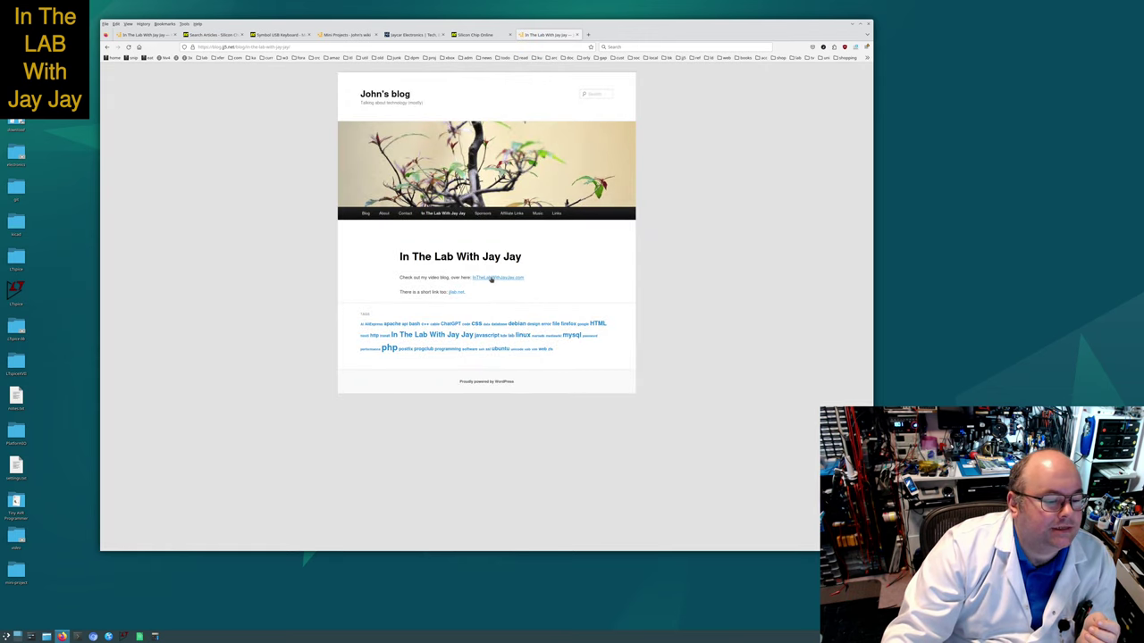
{"action": "left_click", "coordinate": [491, 277]}
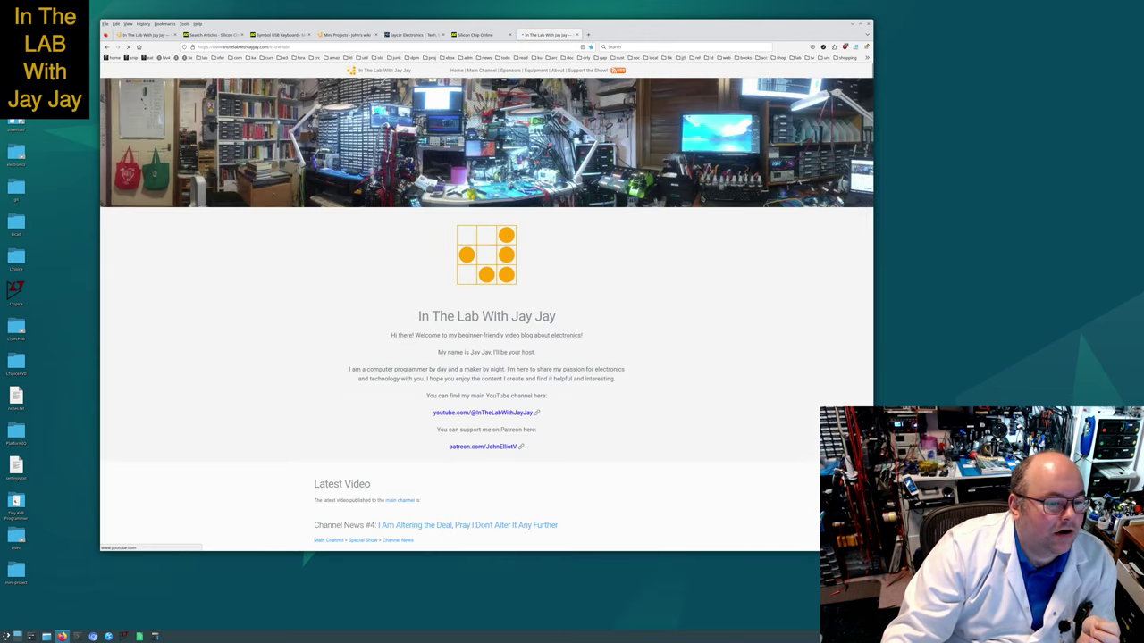
{"action": "left_click", "coordinate": [298, 48]}
{"action": "right_click", "coordinate": [297, 47]}
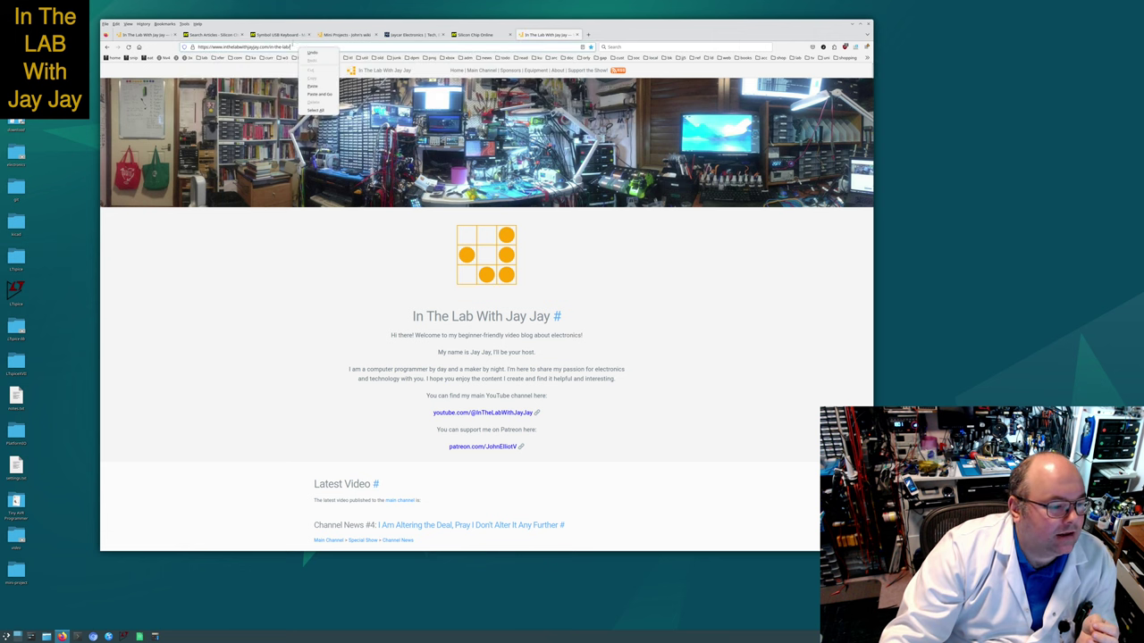
{"action": "left_click", "coordinate": [295, 46]}
{"action": "right_click", "coordinate": [297, 47]}
{"action": "left_click", "coordinate": [305, 75]}
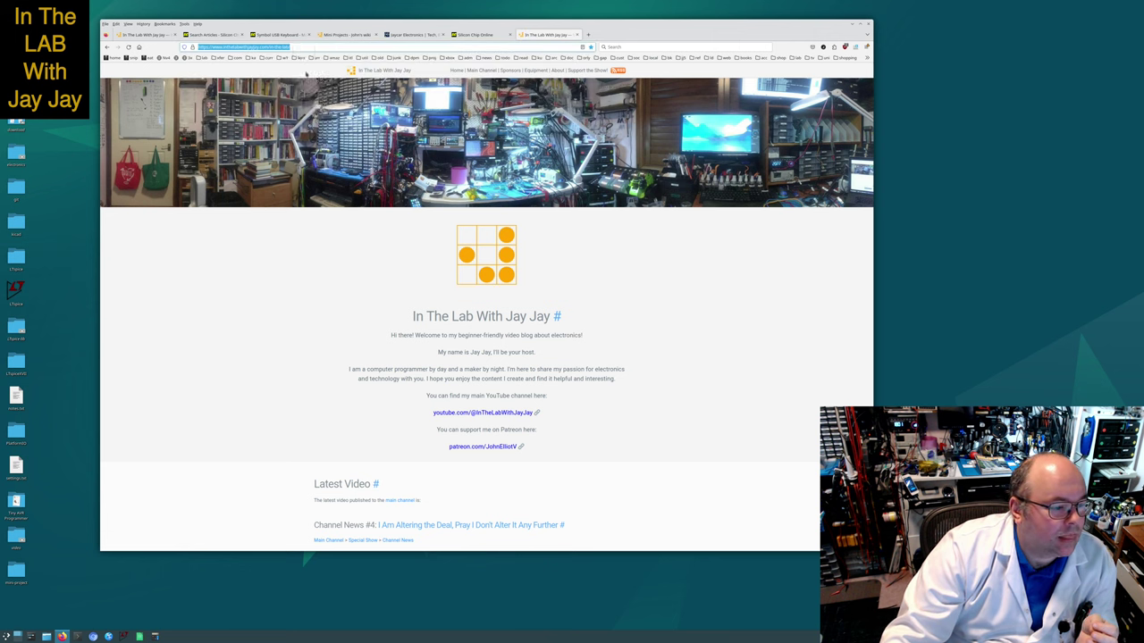
Back on the wiki page, replace the old video blog URL with the copied address and save.
{"action": "left_click", "coordinate": [108, 46]}
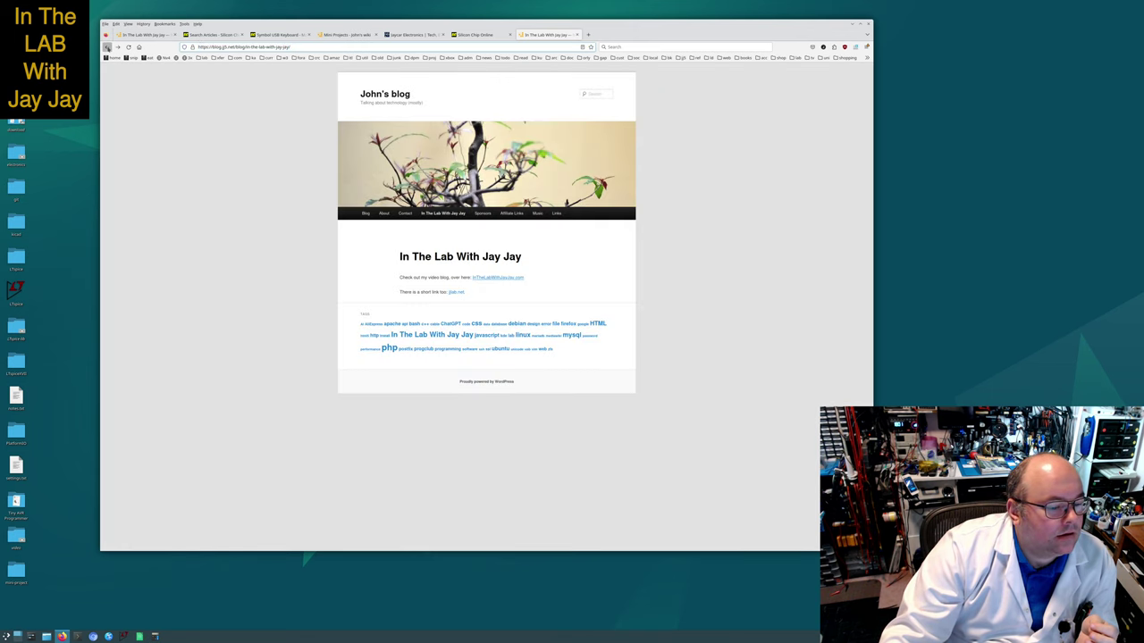
{"action": "left_click", "coordinate": [108, 46]}
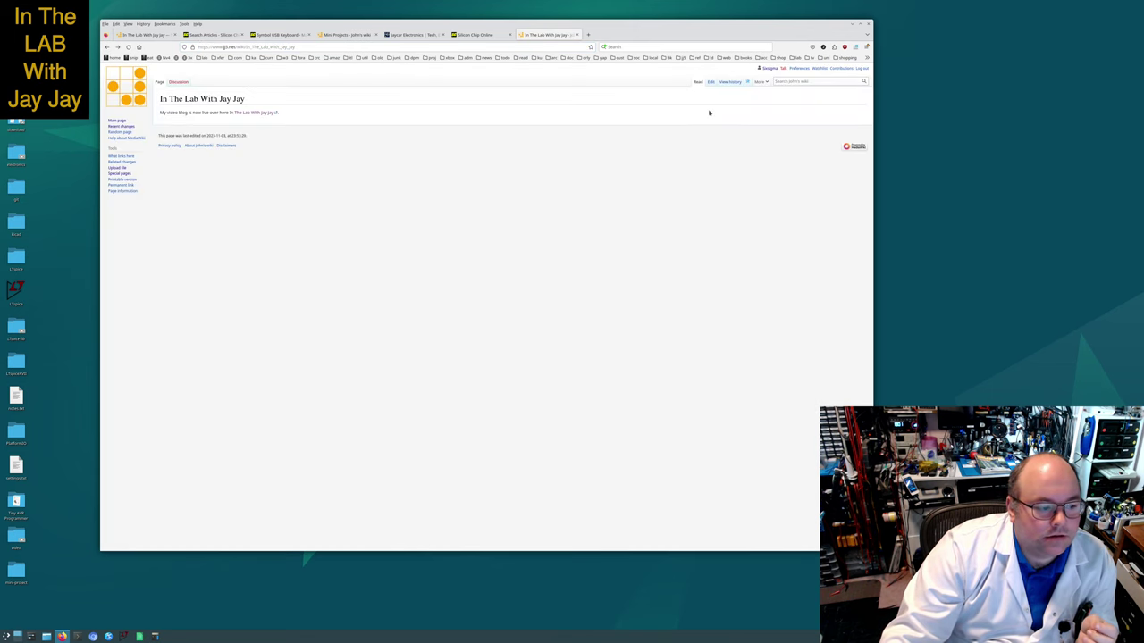
{"action": "left_click", "coordinate": [711, 83]}
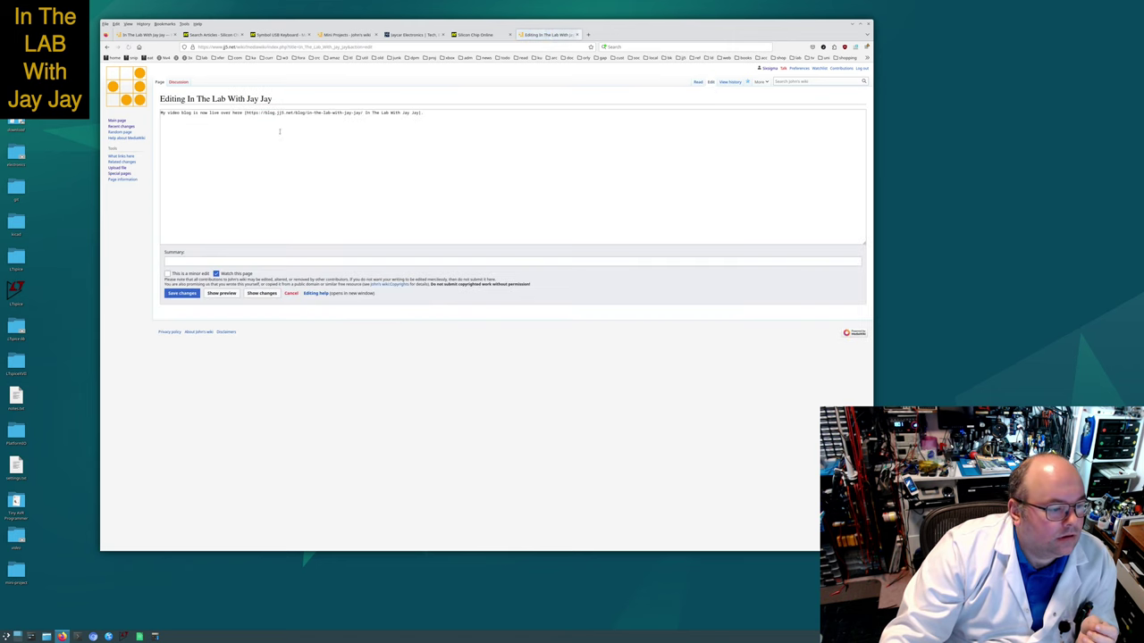
{"action": "left_click", "coordinate": [248, 113]}
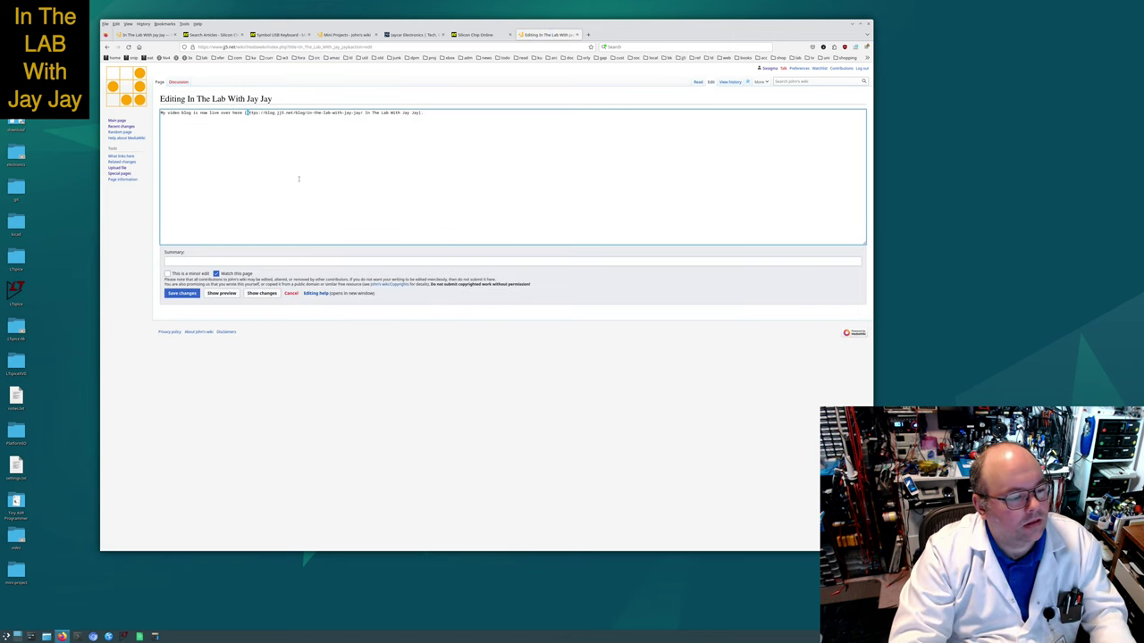
{"action": "key", "text": "shift+Right"}
{"action": "key", "text": "shift+Right"}
{"action": "key", "text": "shift+Right"}
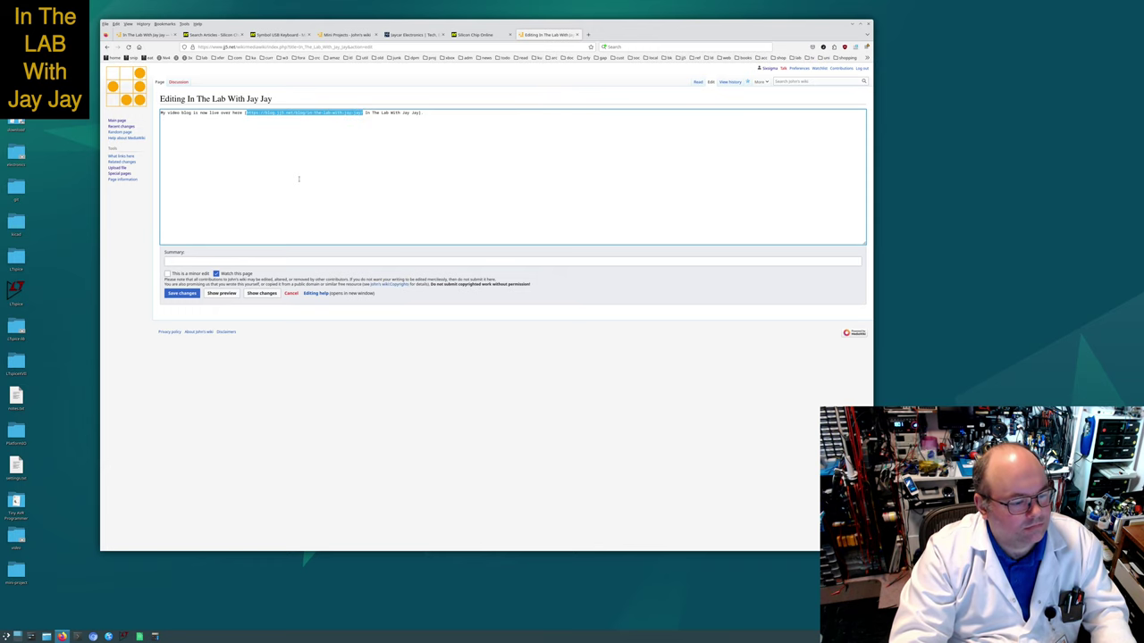
{"action": "type", "text": "https://www.inthelabwithjayjay.com/in-the-lab/"}
{"action": "key", "text": "Tab"}
{"action": "key", "text": "Return"}
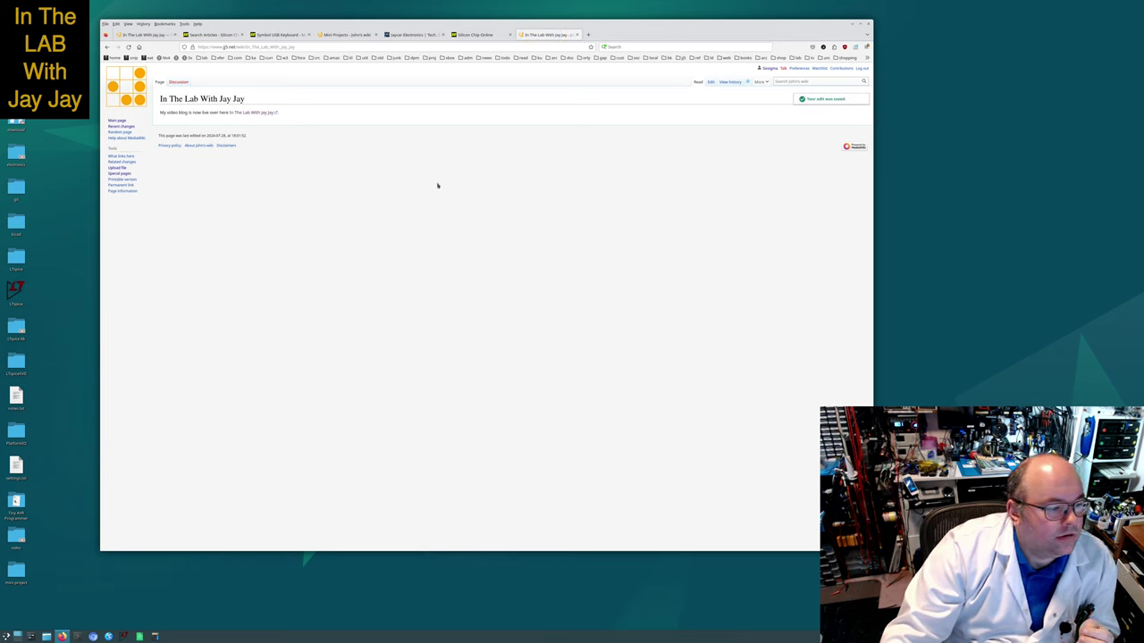
Add a '= Features =' heading with a '* [[Mini Projects]]' bullet below the intro and save.
{"action": "left_click", "coordinate": [711, 81]}
{"action": "key", "text": "Down"}
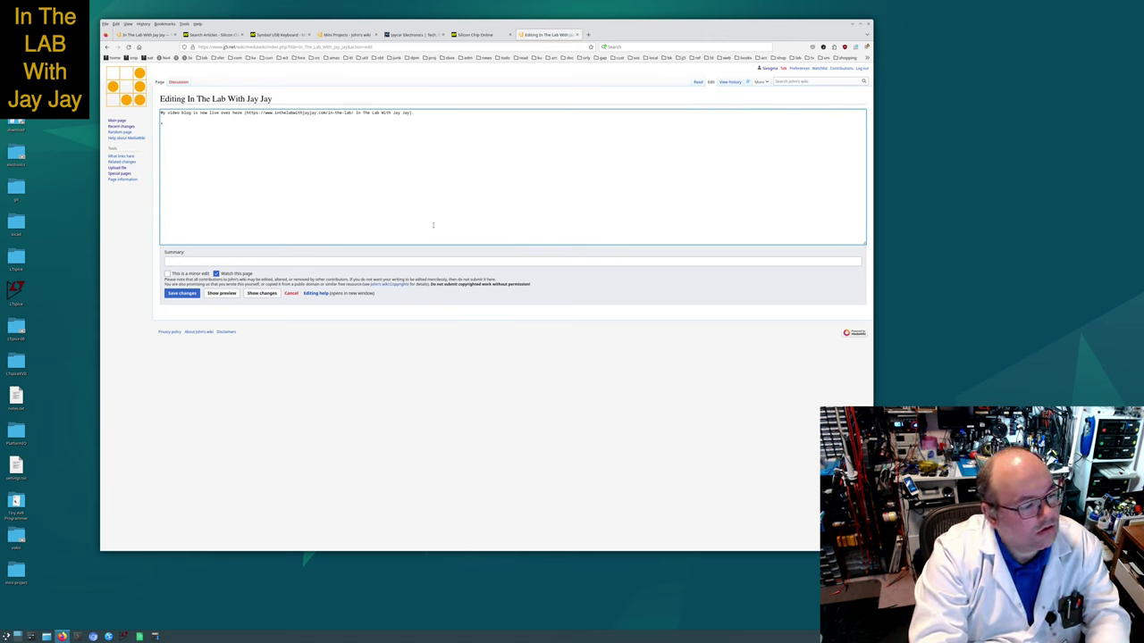
{"action": "type", "text": " Features ="}
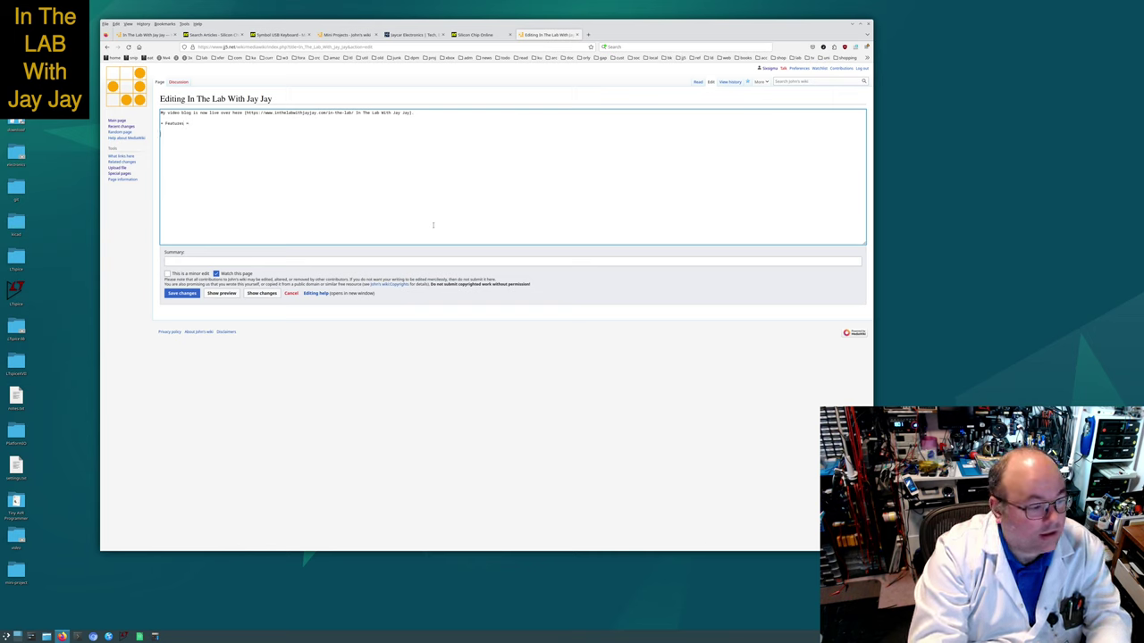
{"action": "type", "text": "[[Mi"}
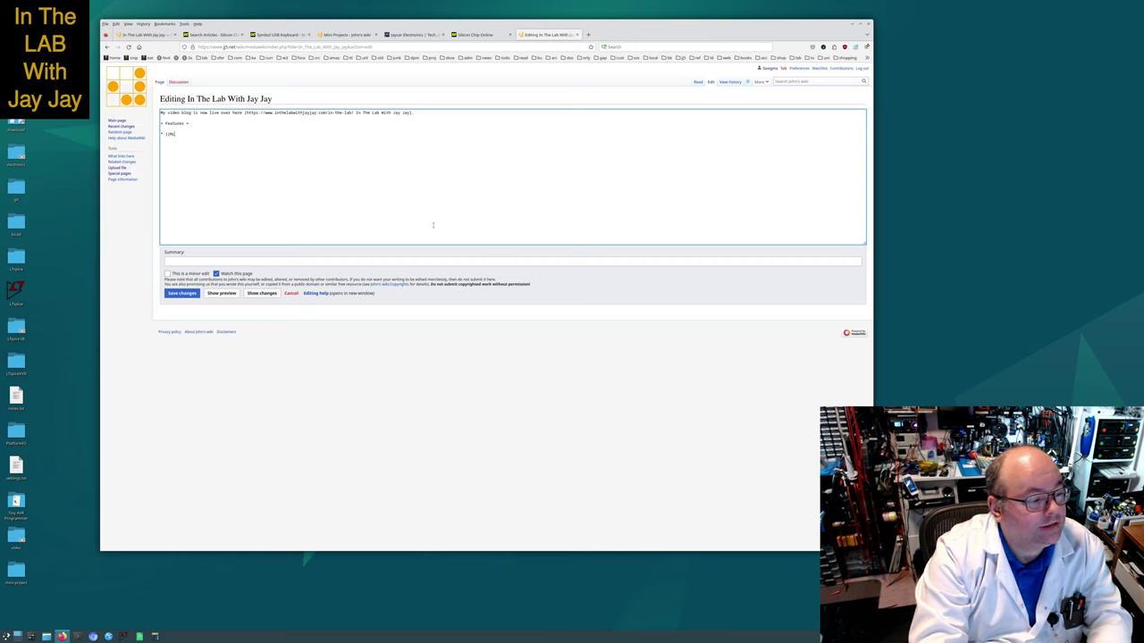
{"action": "type", "text": "ni Projects"}
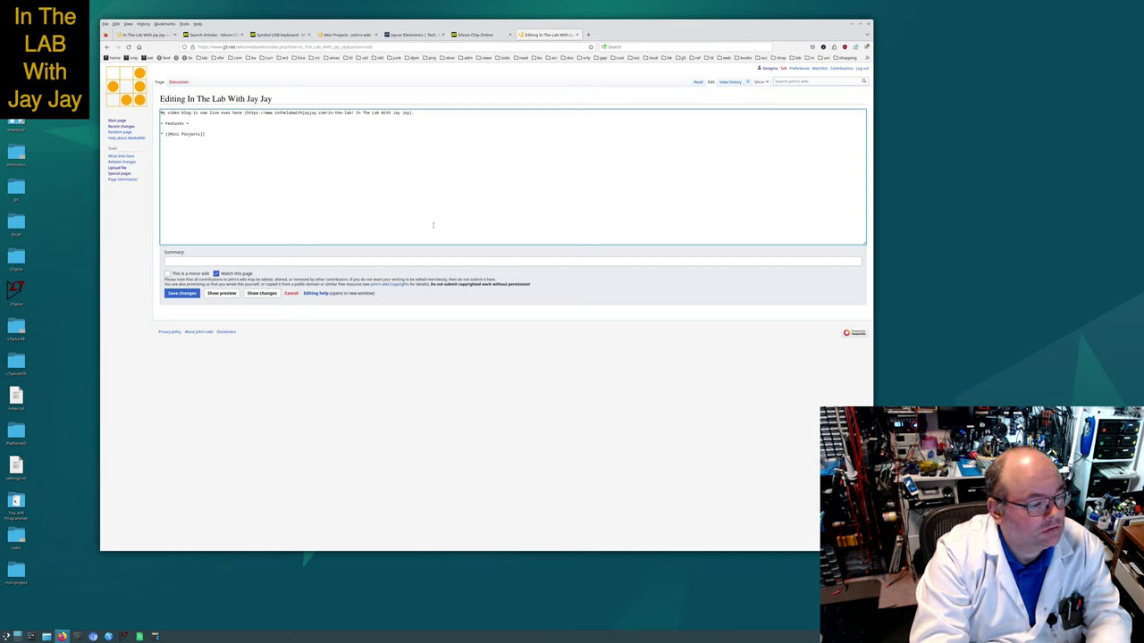
{"action": "key", "text": "Tab"}
{"action": "key", "text": "Return"}
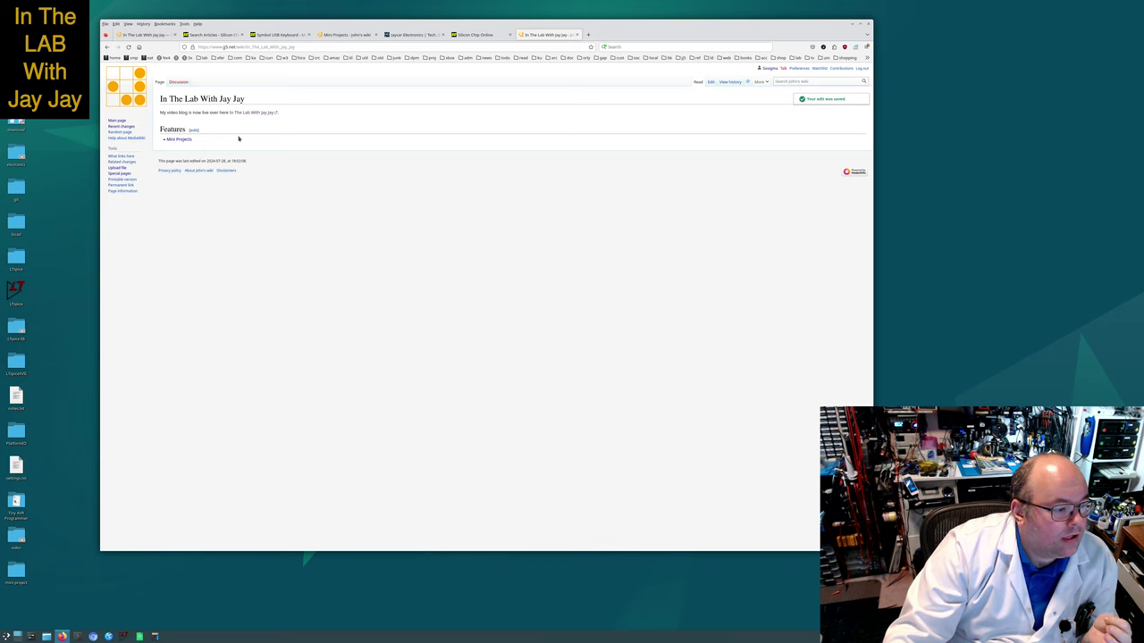
Follow the Mini Projects link under Features to reach the Mini Projects page.
{"action": "left_click", "coordinate": [188, 140]}
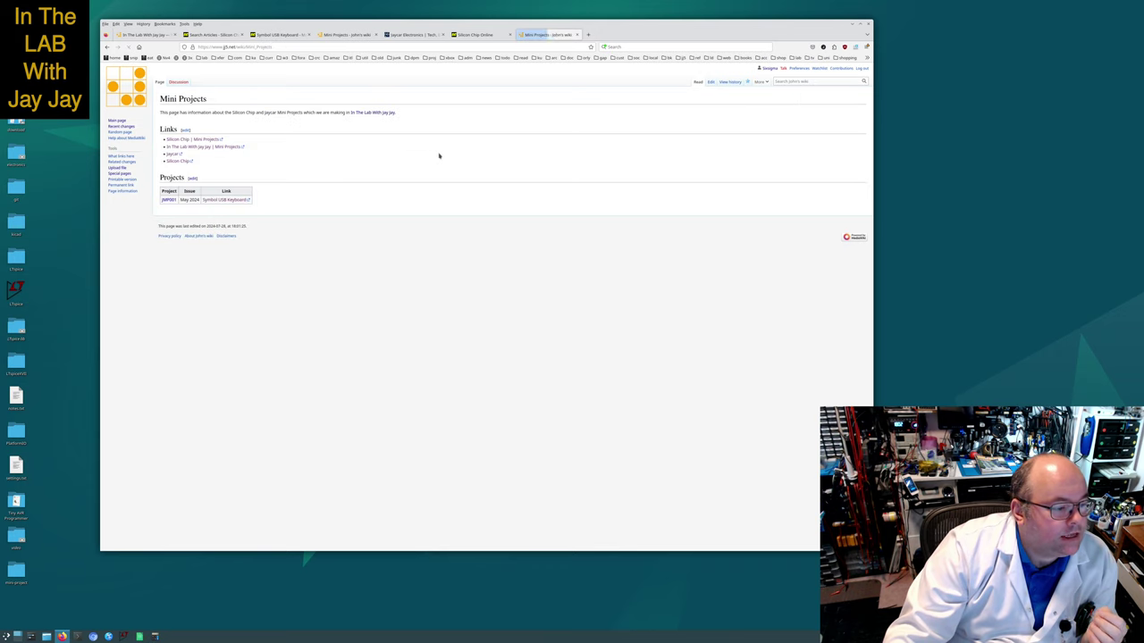